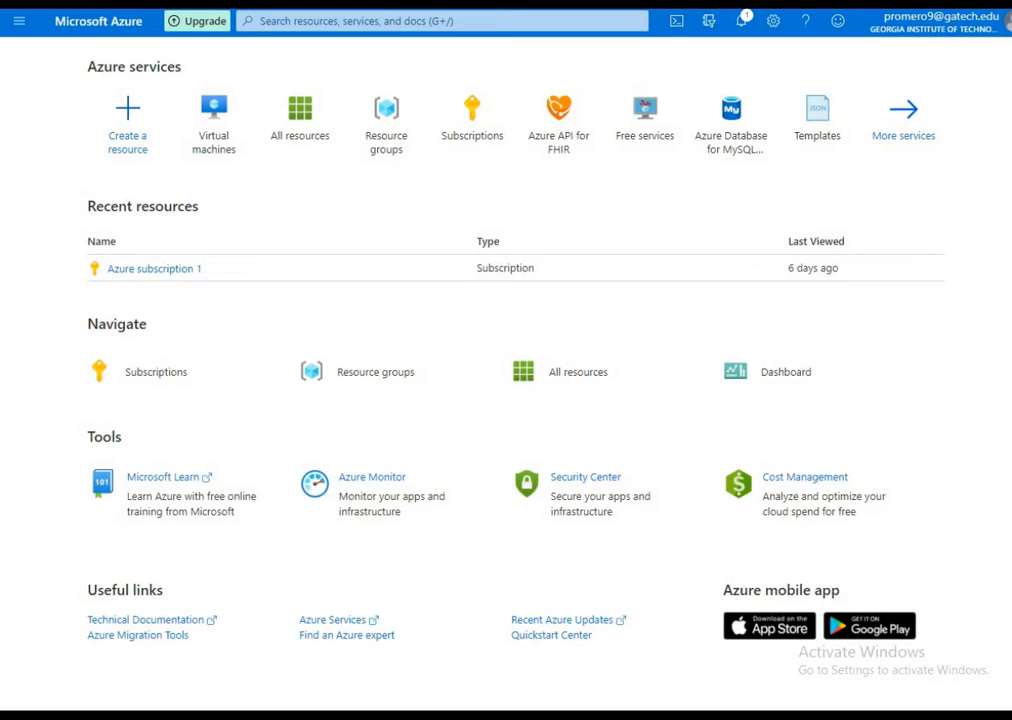
Open the Virtual machines service and start creating a new virtual machine
click(17, 32)
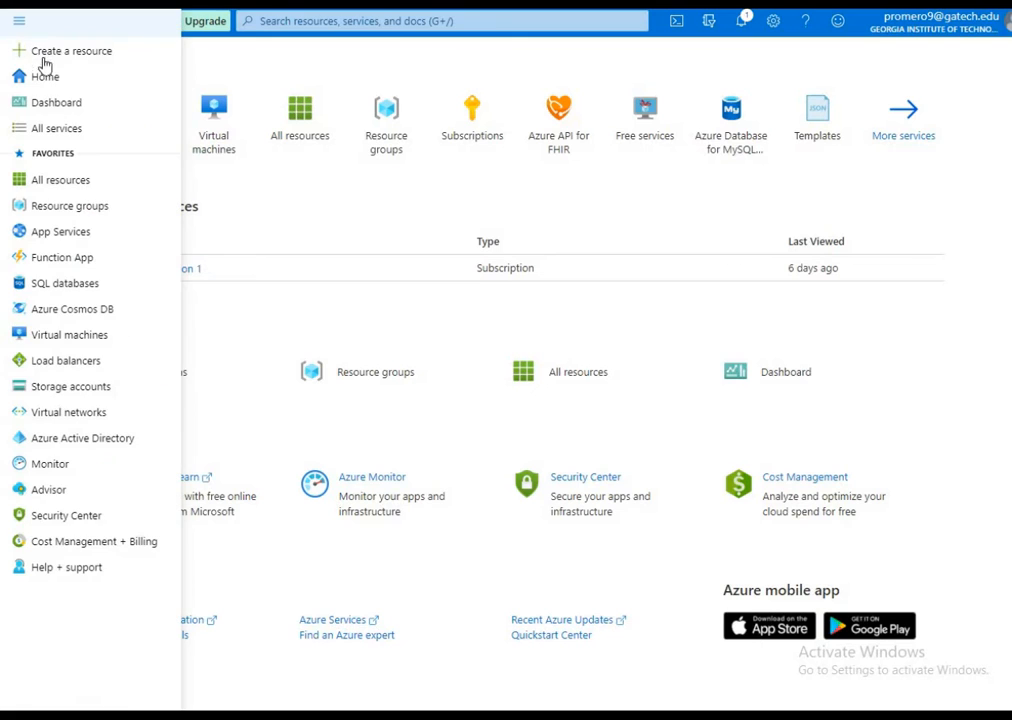
click(93, 336)
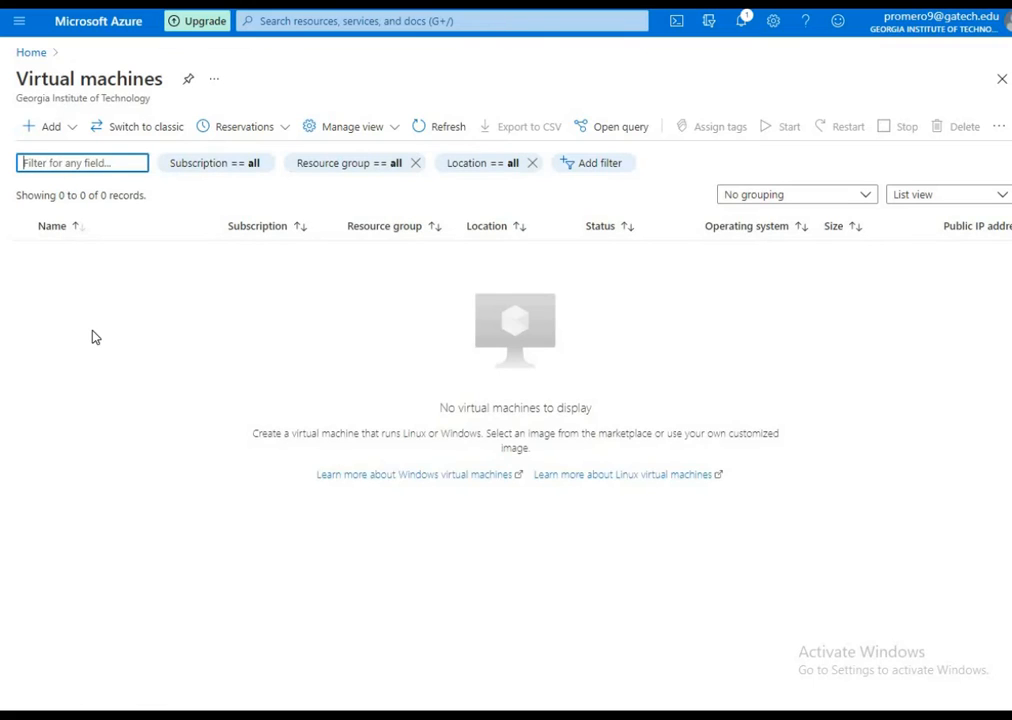
click(50, 130)
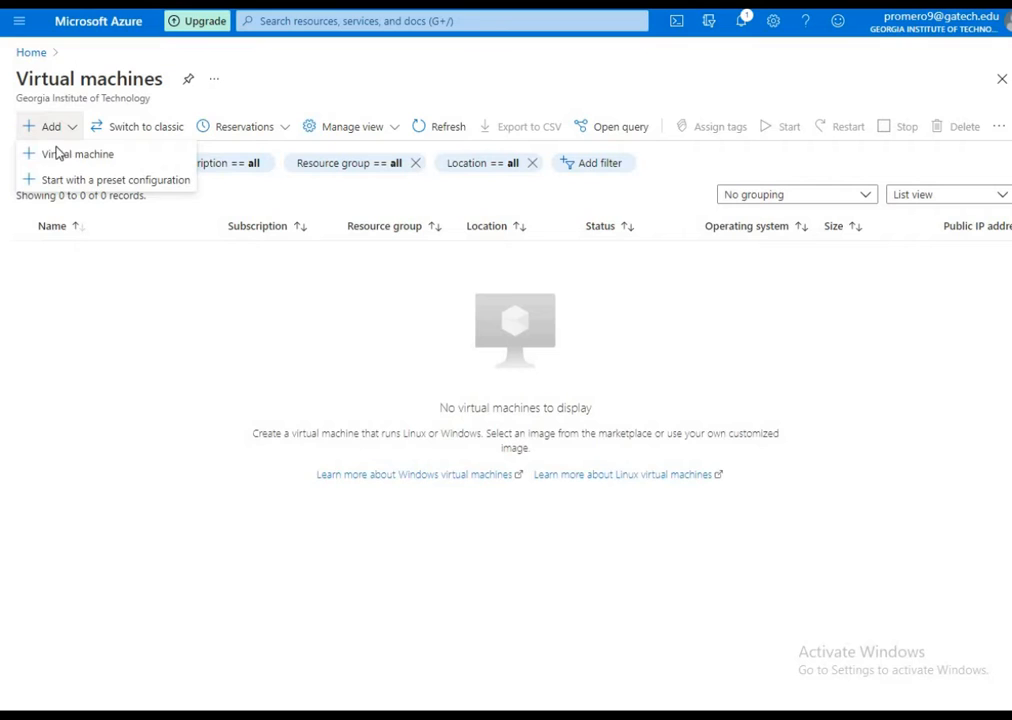
click(77, 154)
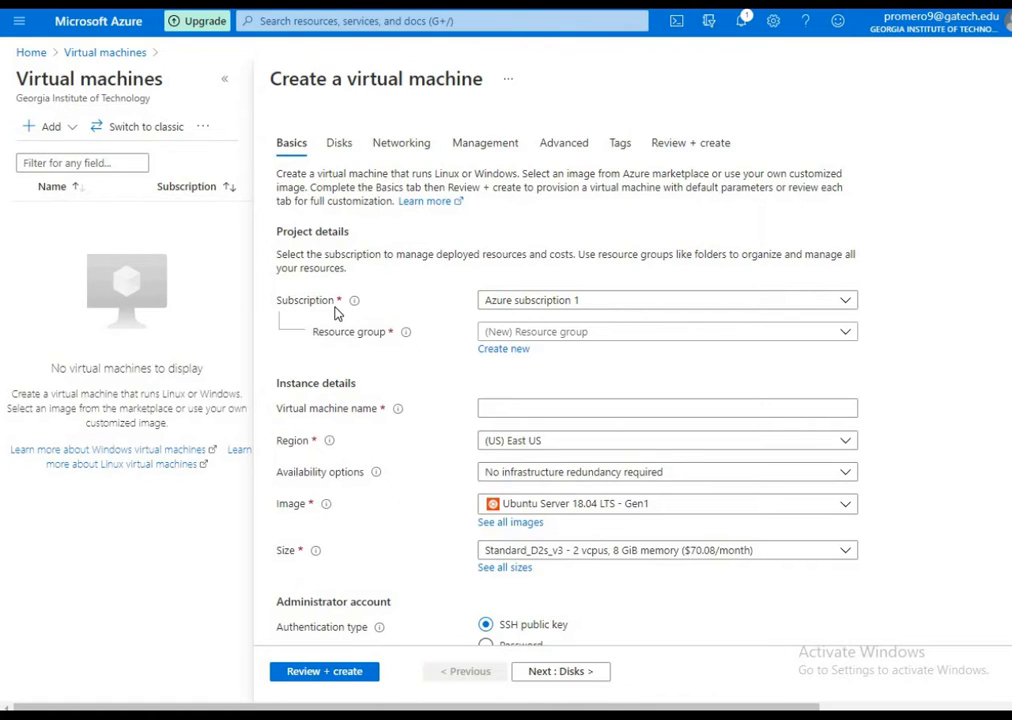
Create a new resource group named resource1 for the machine and name the virtual machine VM
click(480, 339)
click(502, 351)
click(502, 350)
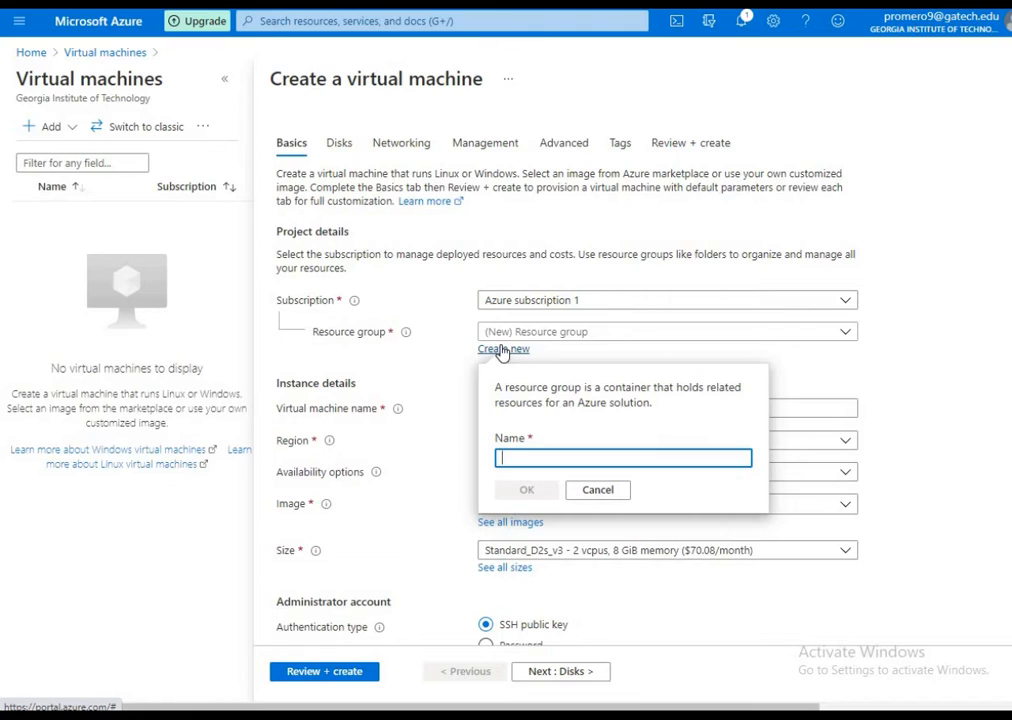
text(resour)
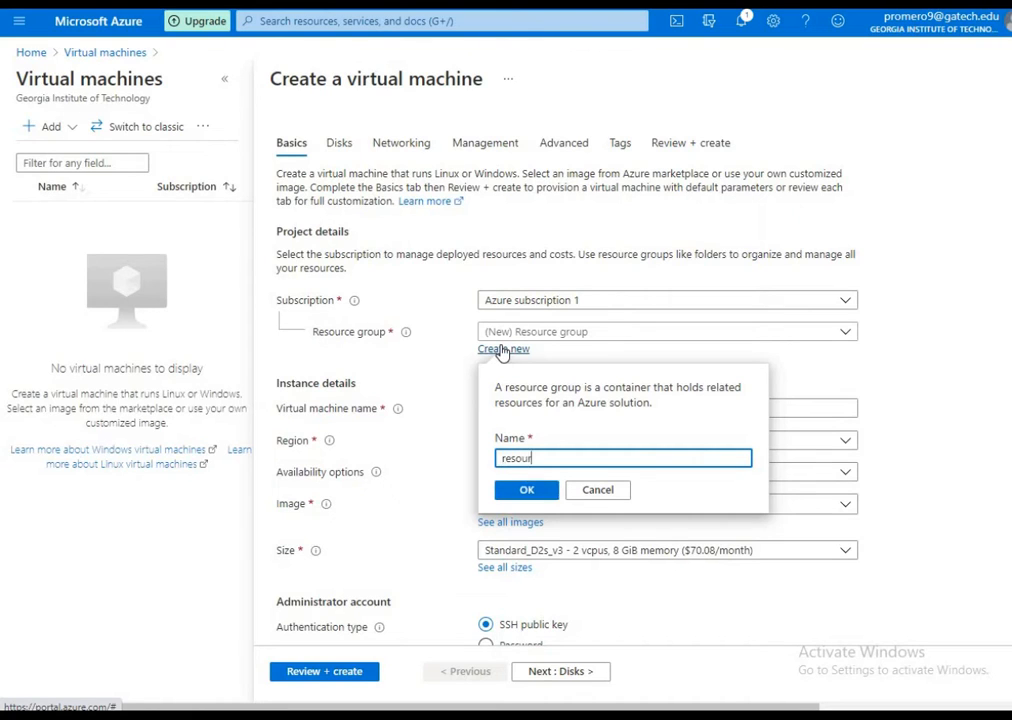
text(ce1)
click(527, 492)
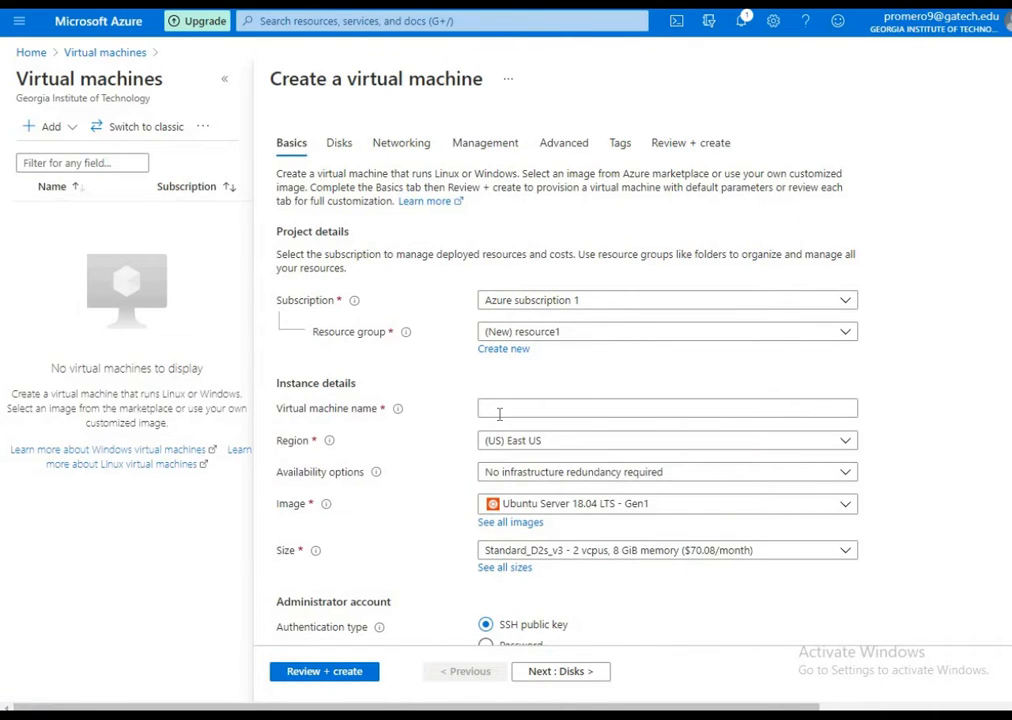
click(498, 413)
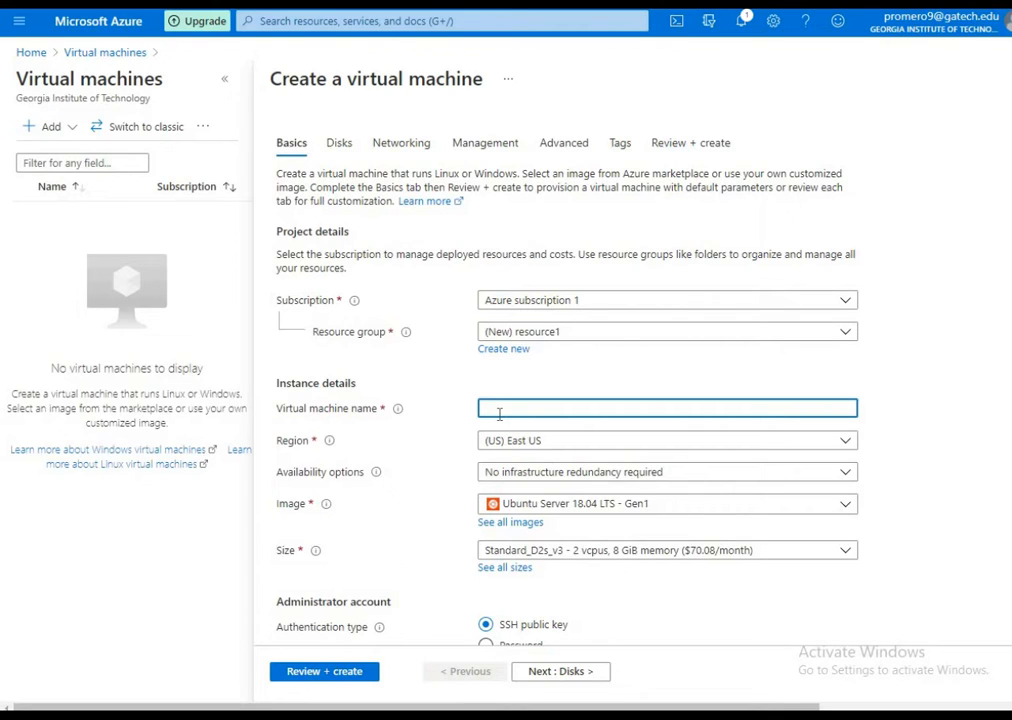
text(VM)
Browse the full Marketplace image list, looking through the Databases and DevOps categories, and return to the virtual machine form without selecting one
scroll(441, 478, down, 2)
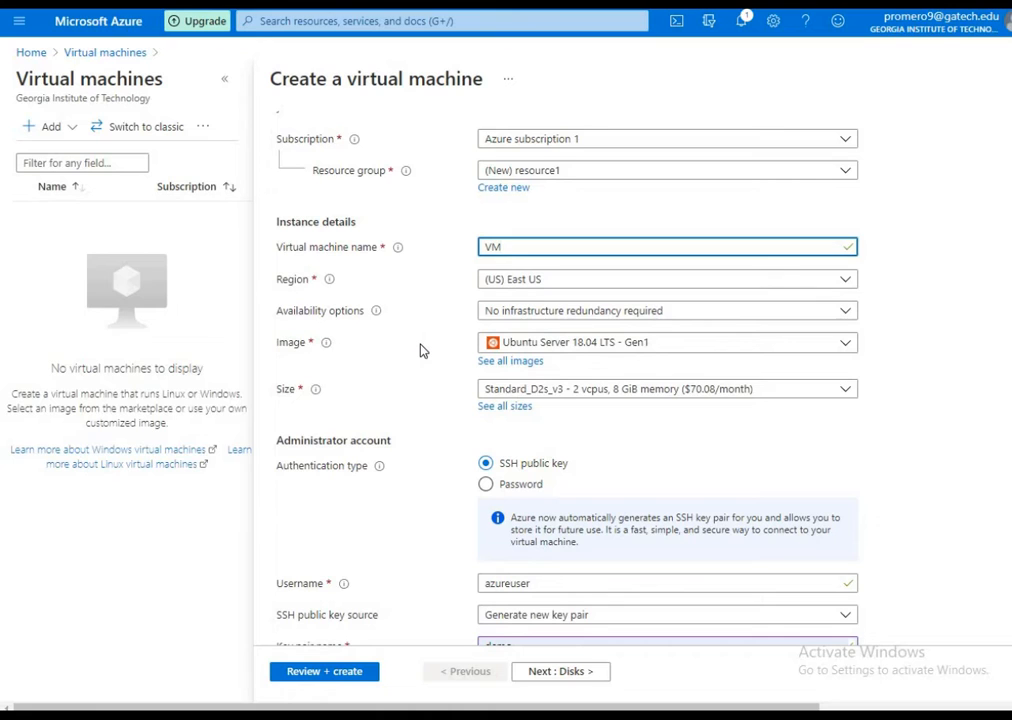
click(511, 361)
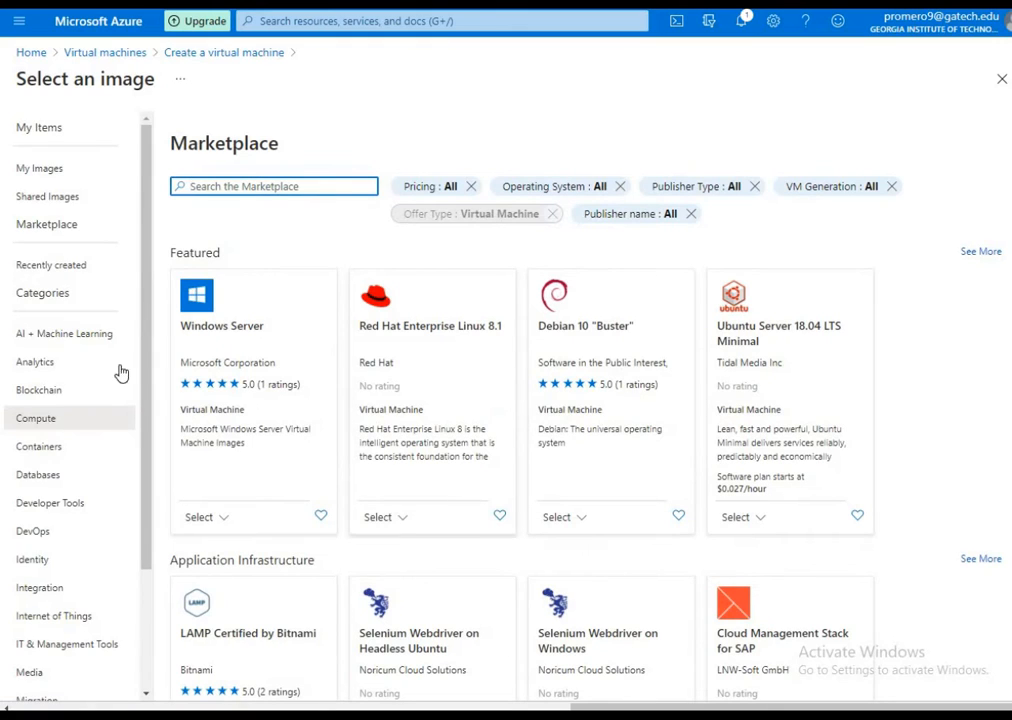
scroll(112, 399, down, 3)
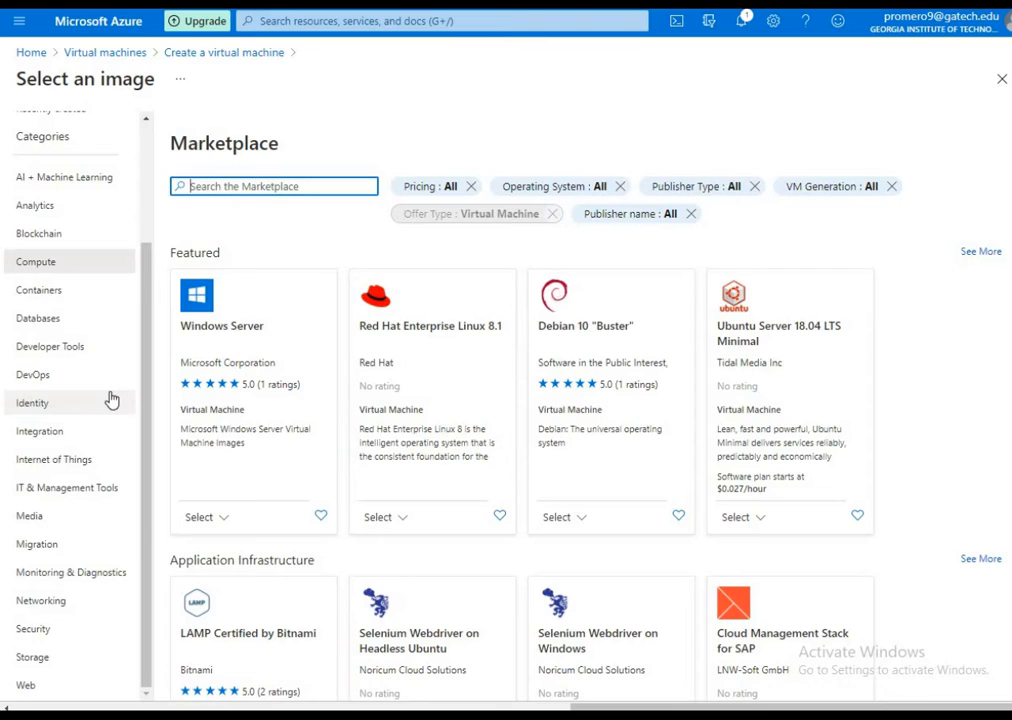
click(72, 330)
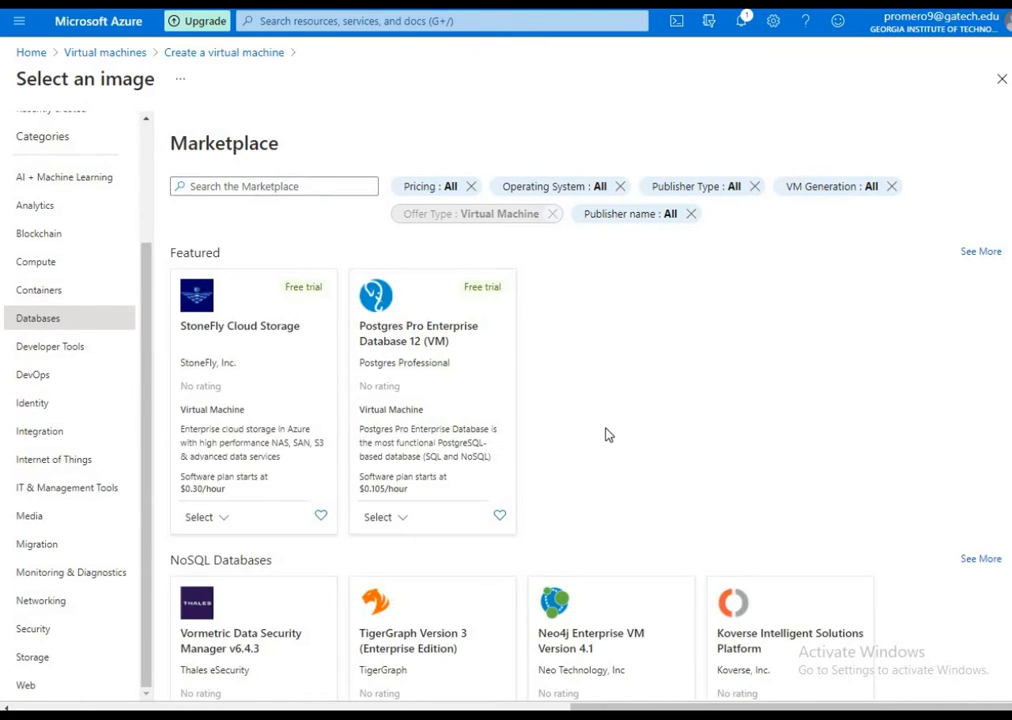
scroll(614, 436, down, 3)
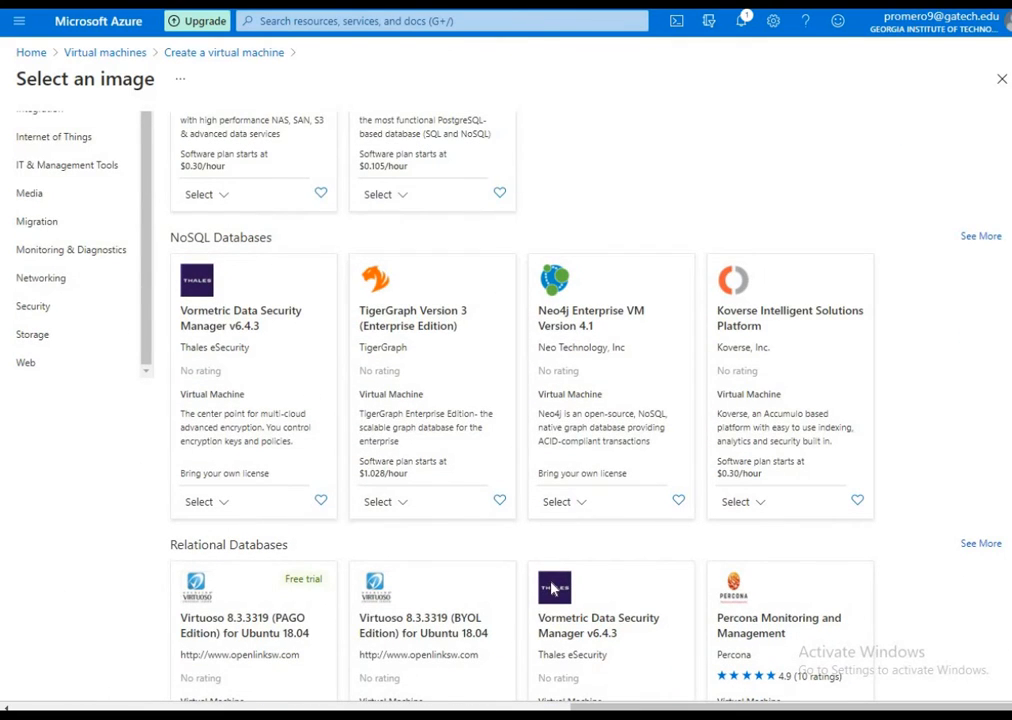
scroll(553, 590, down, 4)
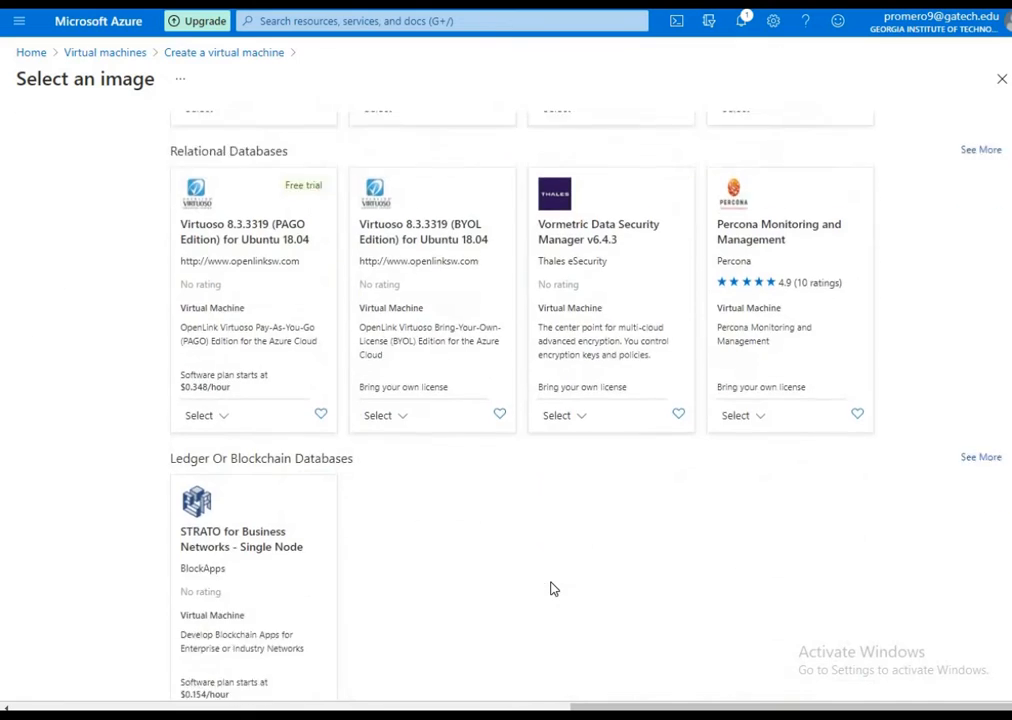
scroll(102, 305, up, 6)
click(74, 297)
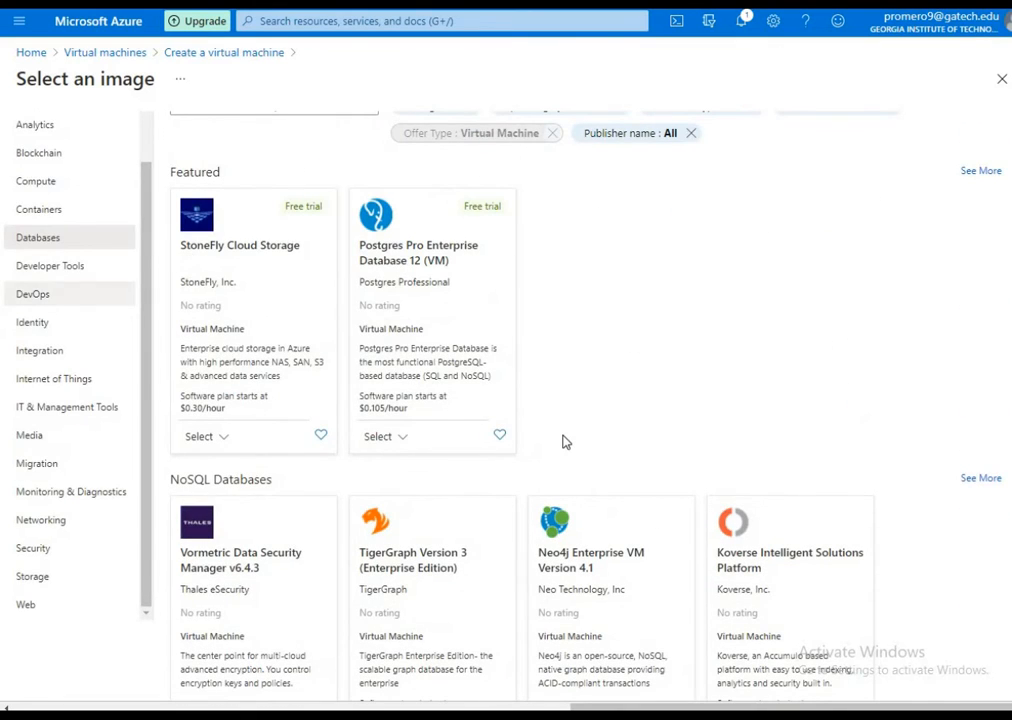
scroll(892, 210, down, 2)
scroll(811, 284, up, 3)
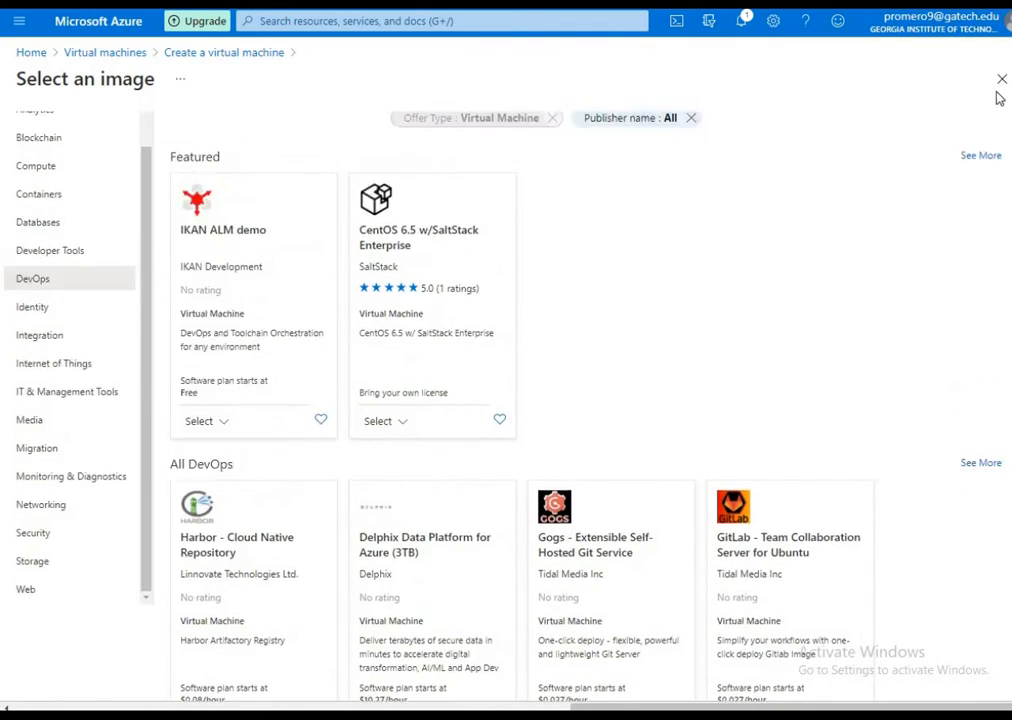
click(1002, 79)
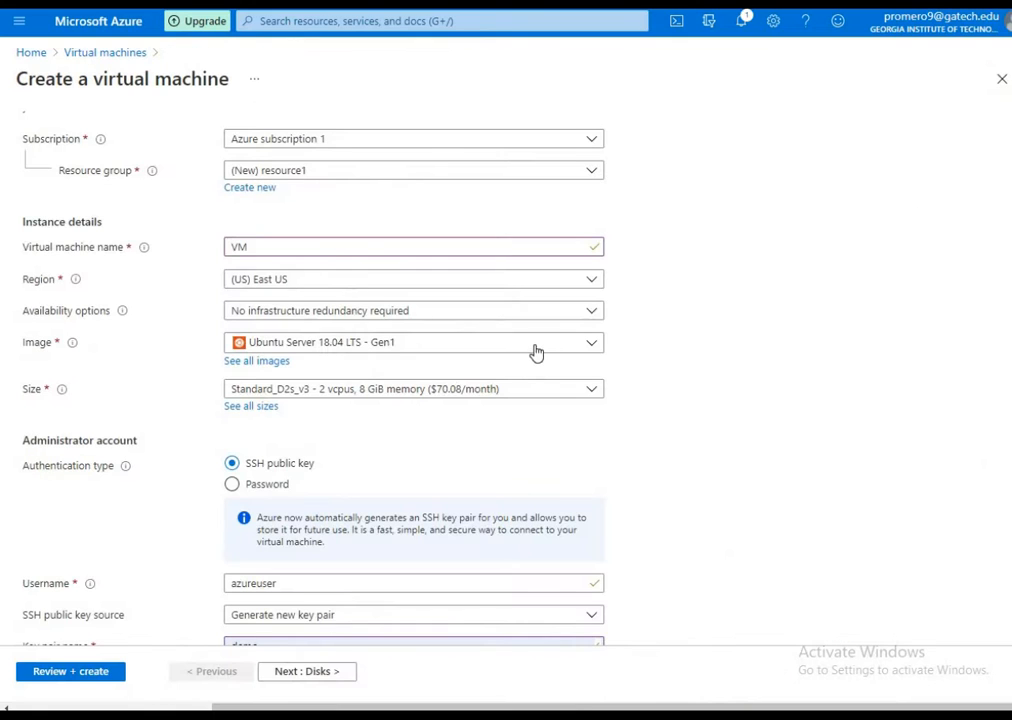
Set the virtual machine's image to Windows 10 Pro, Version 20H2 - Gen1
click(446, 343)
scroll(342, 646, down, 2)
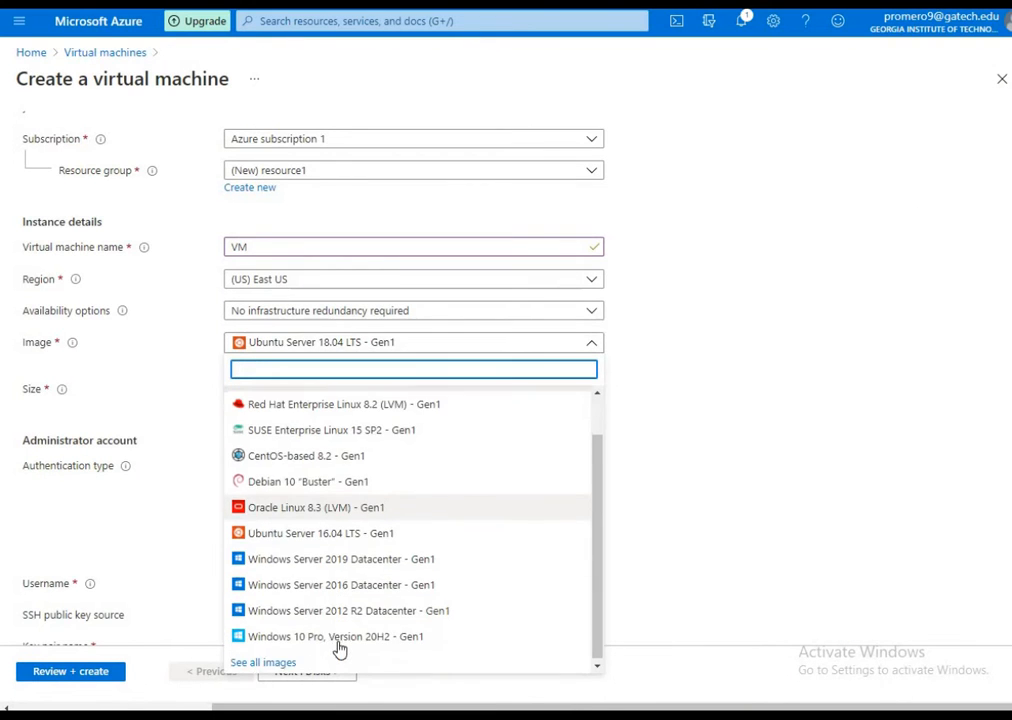
click(340, 636)
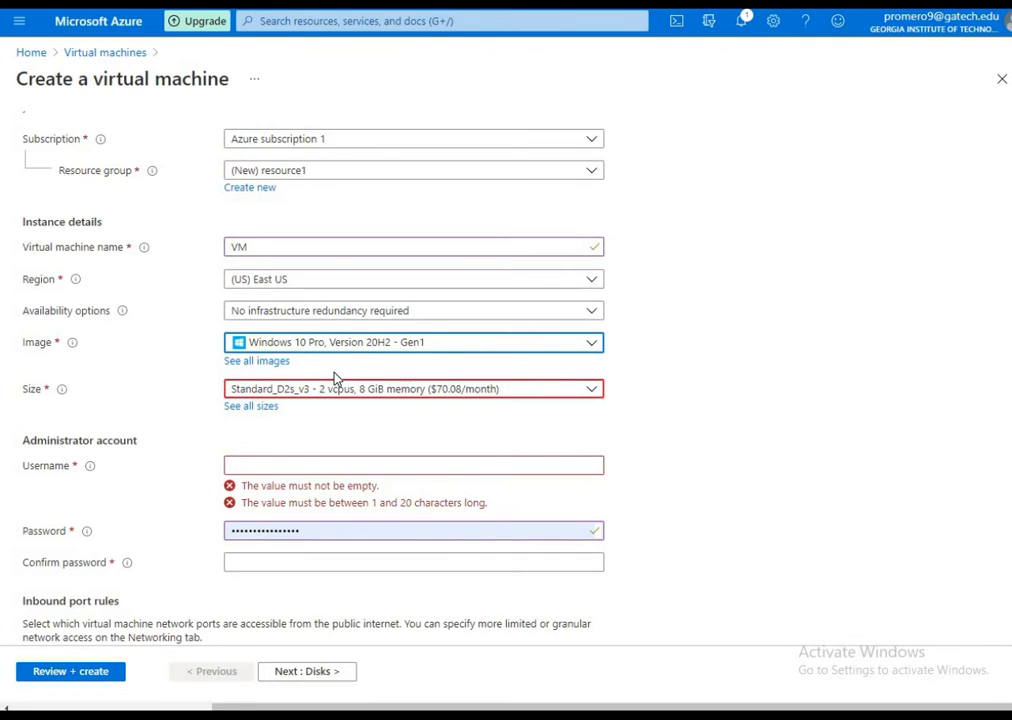
Examine the full list of VM sizes, comparing vCPUs, RAM, storage and monthly cost
click(276, 408)
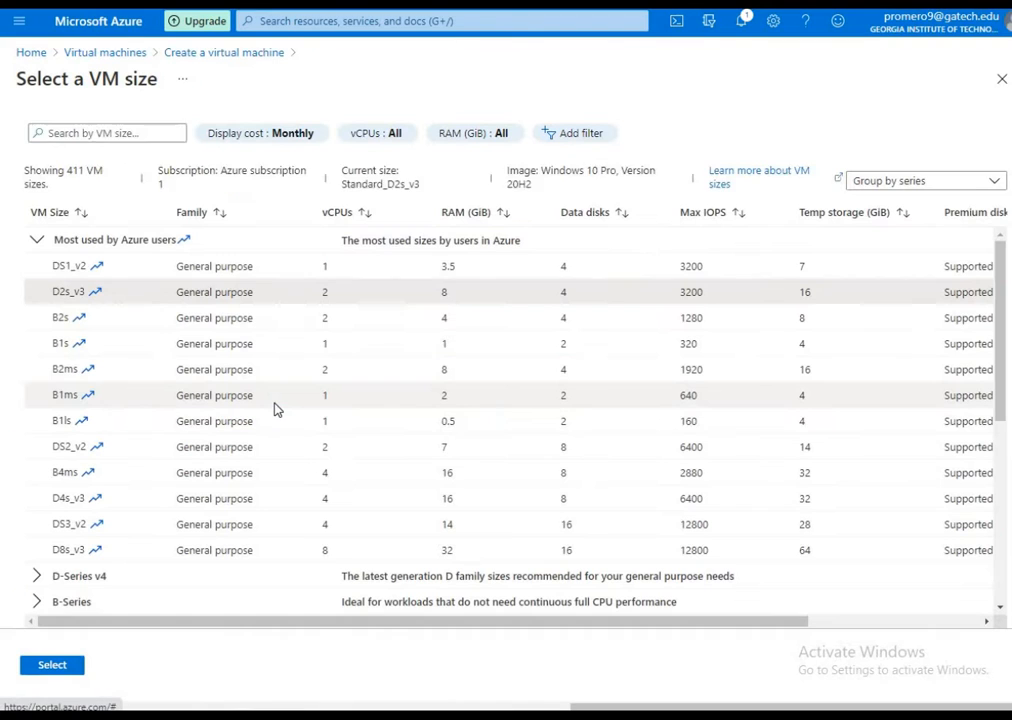
click(320, 300)
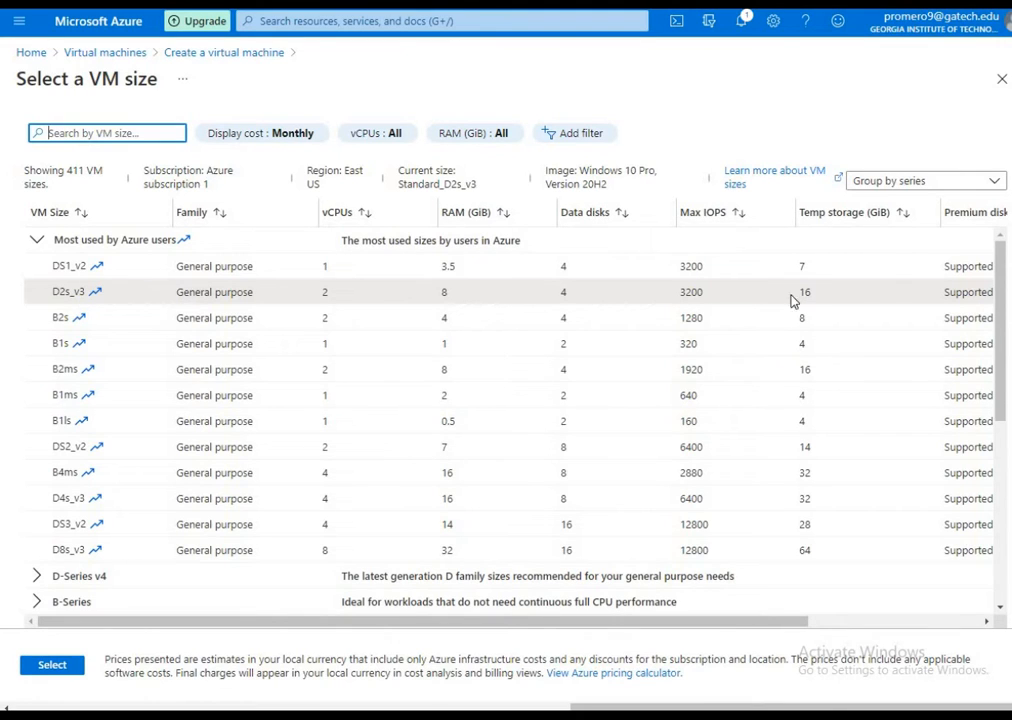
drag(788, 619, 852, 599)
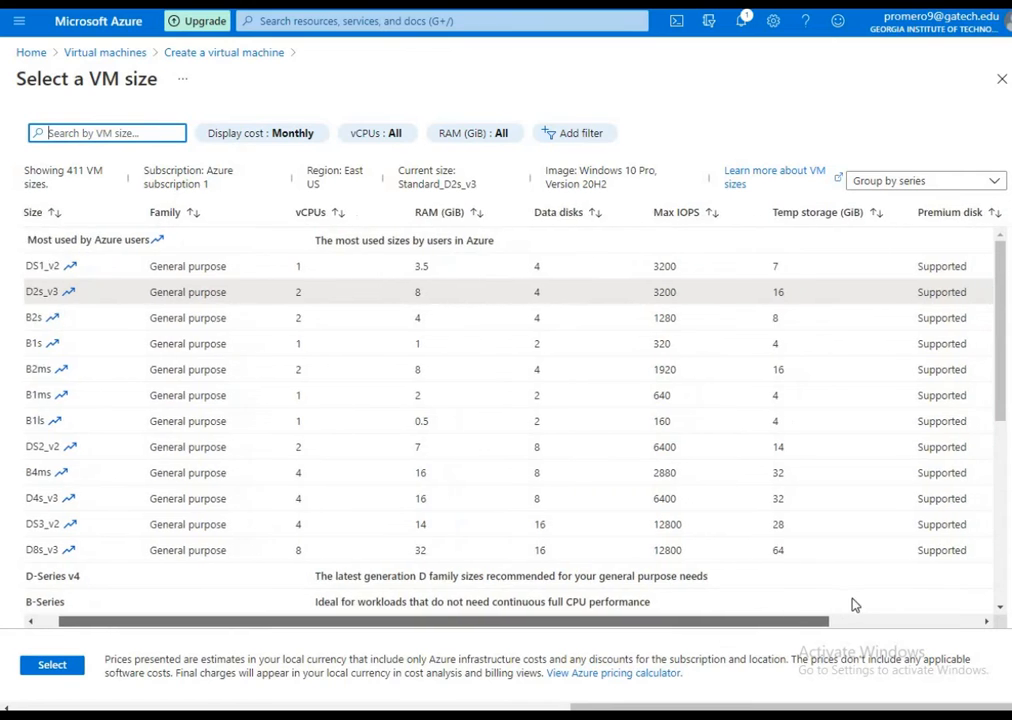
scroll(860, 602, right, 3)
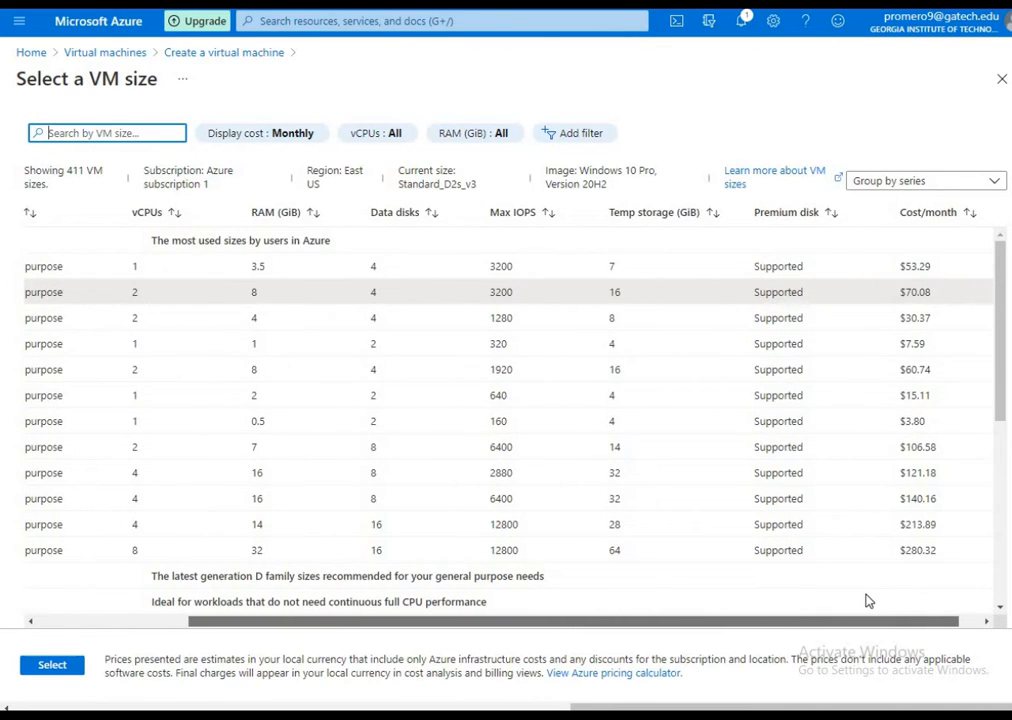
scroll(640, 592, left, 4)
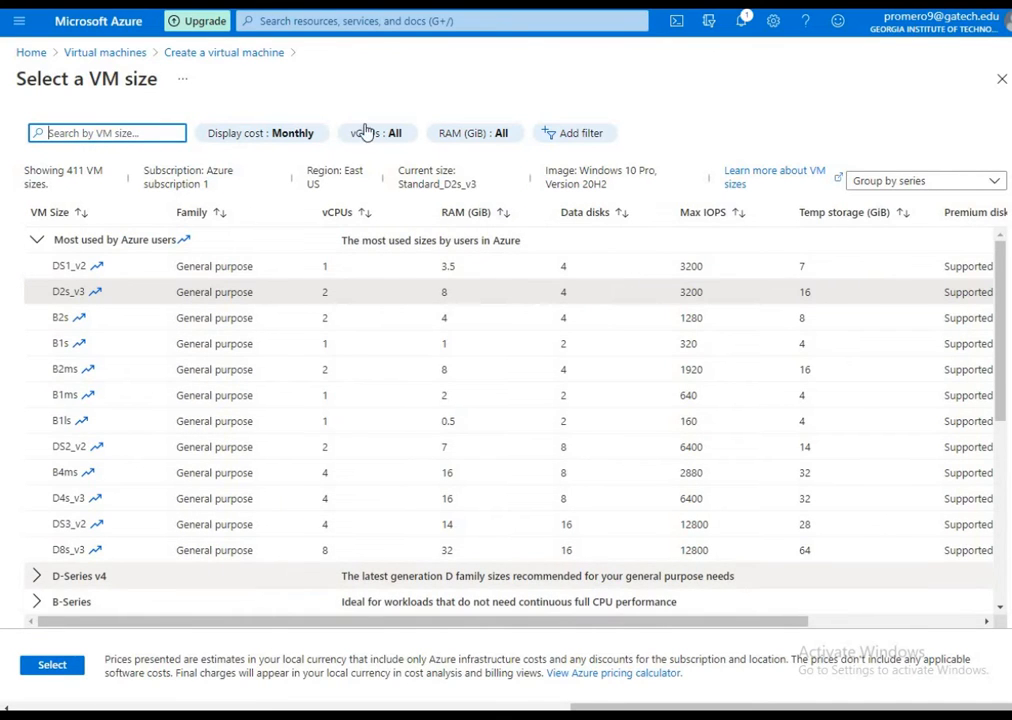
Filter the VM sizes to 4 vCPUs, compare their specifications and monthly costs, and leave the list without selecting a size
click(398, 140)
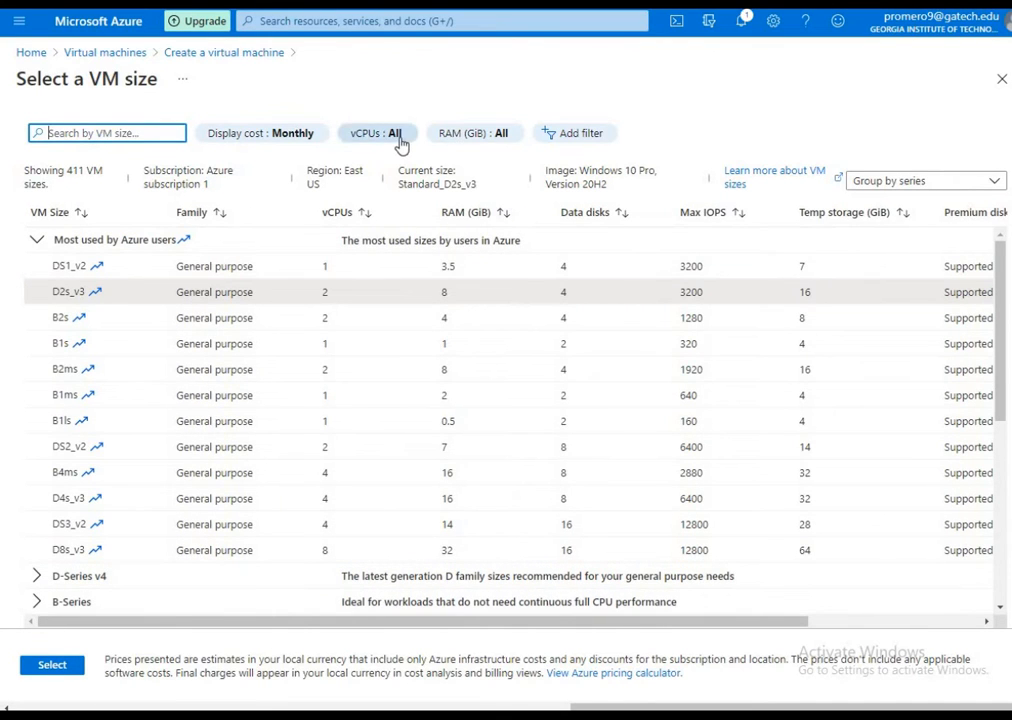
click(389, 255)
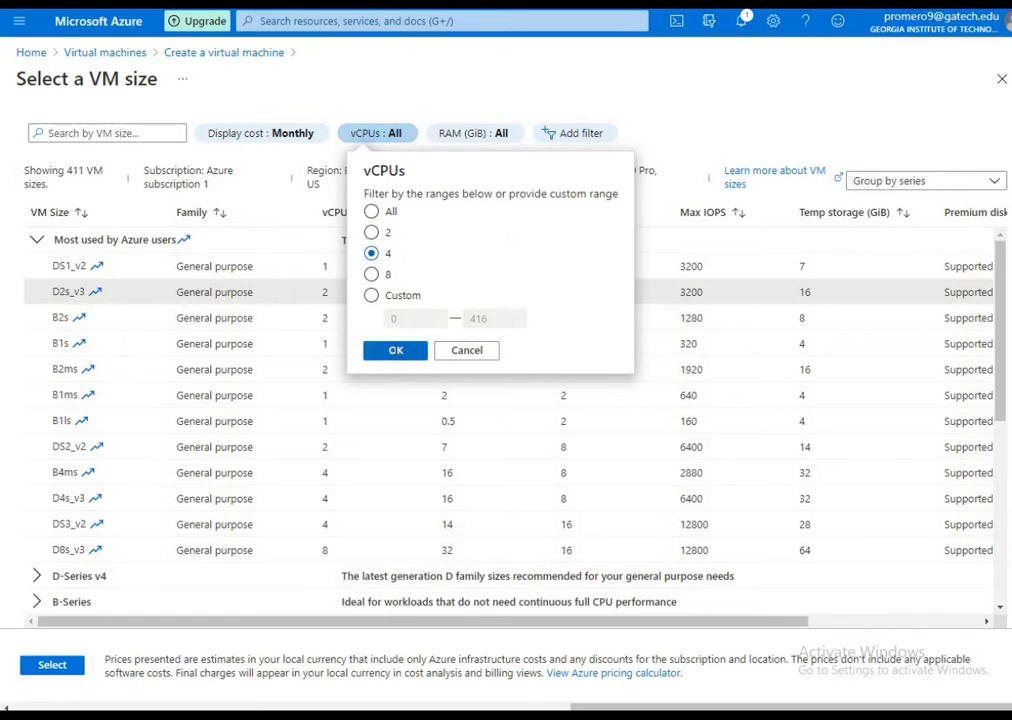
click(395, 350)
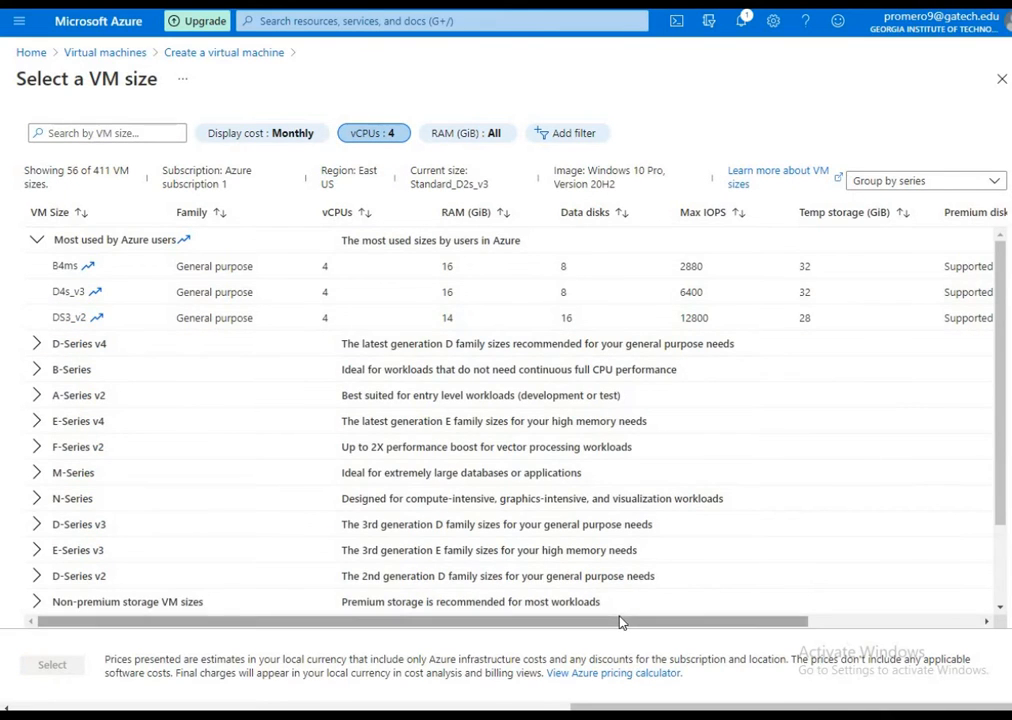
drag(615, 621, 718, 632)
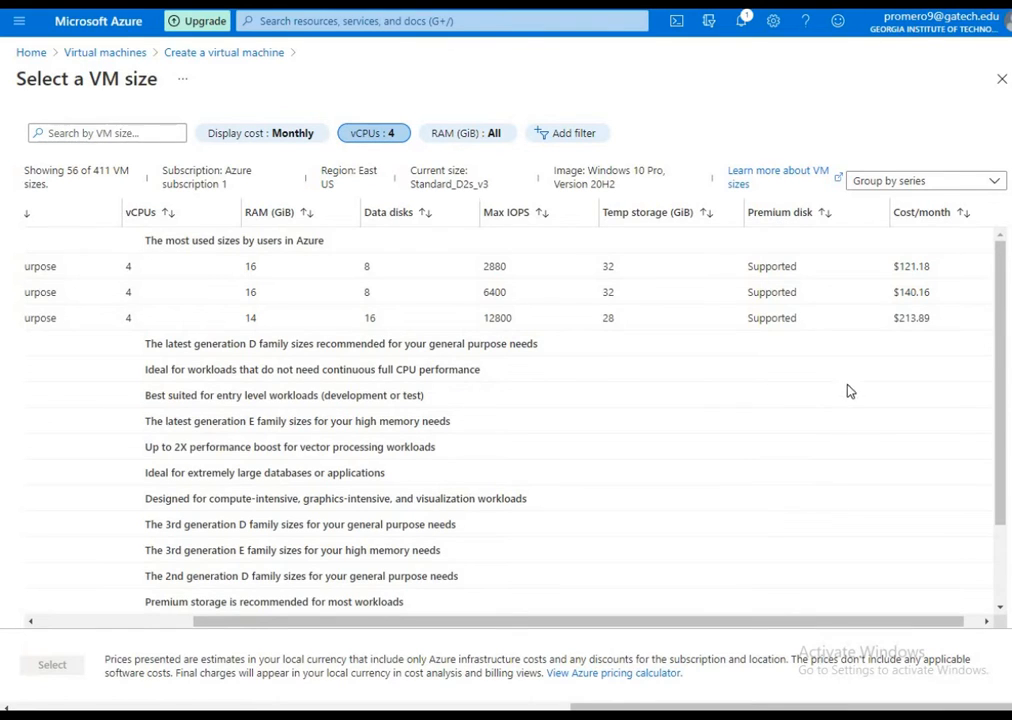
drag(588, 626, 397, 627)
drag(567, 626, 867, 258)
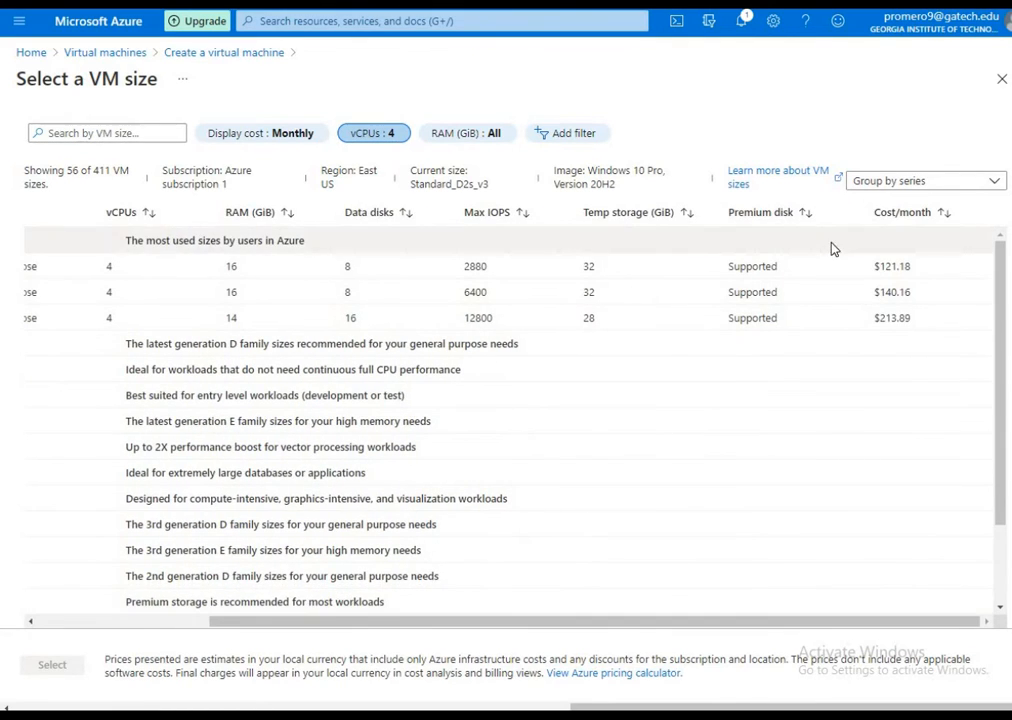
click(997, 82)
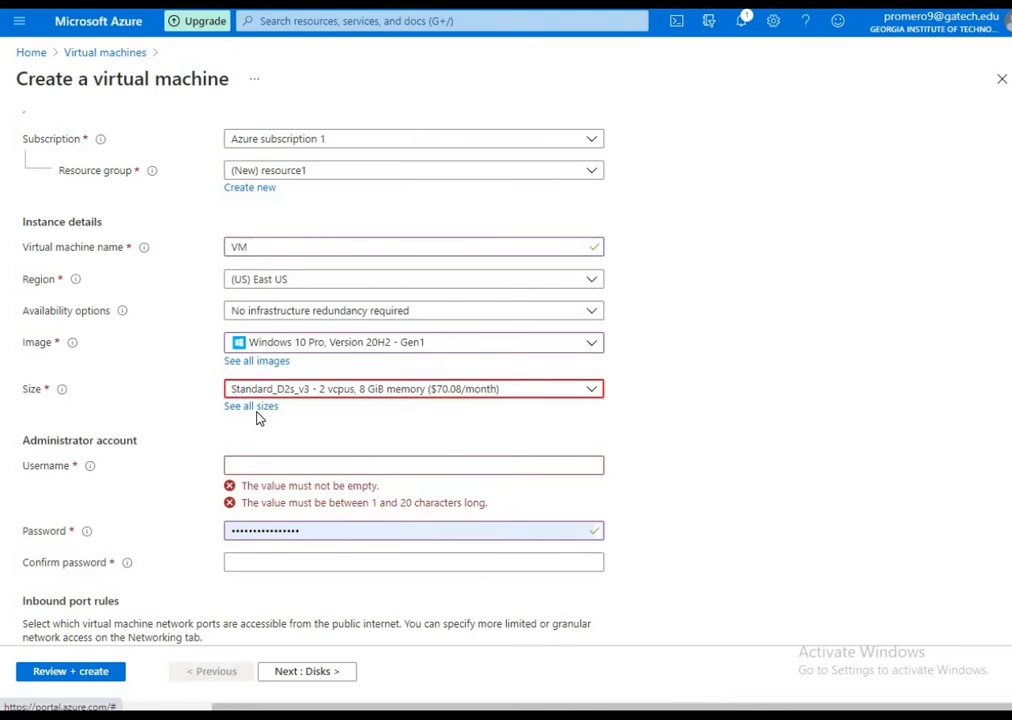
Select DS1_v2 from the full size list as the virtual machine's size
click(257, 416)
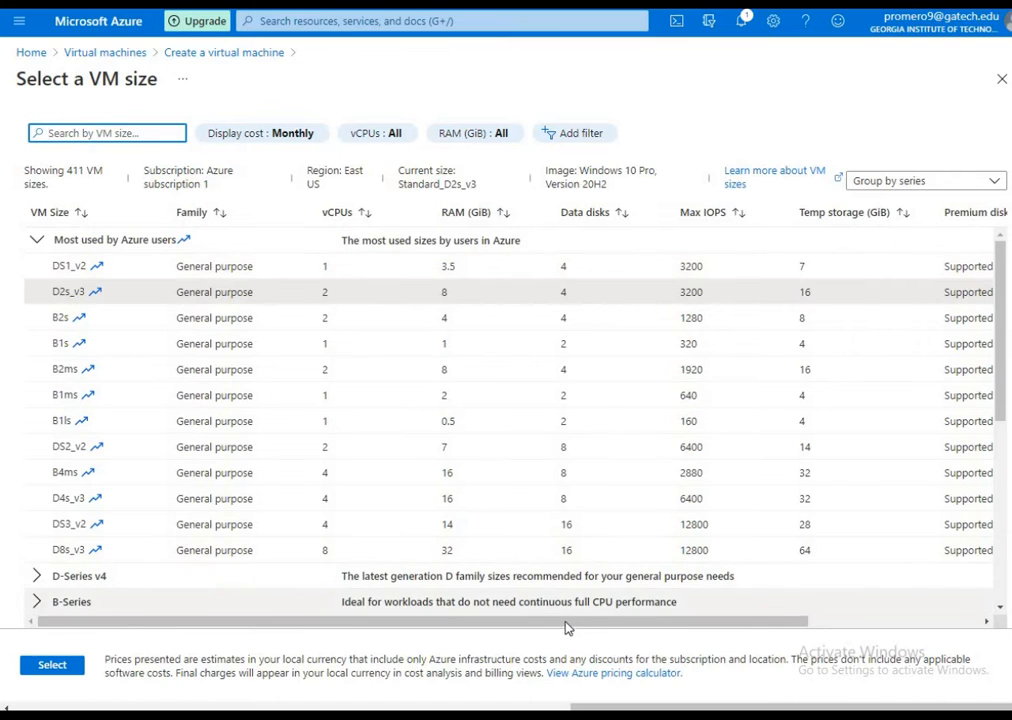
drag(562, 628, 504, 617)
click(62, 263)
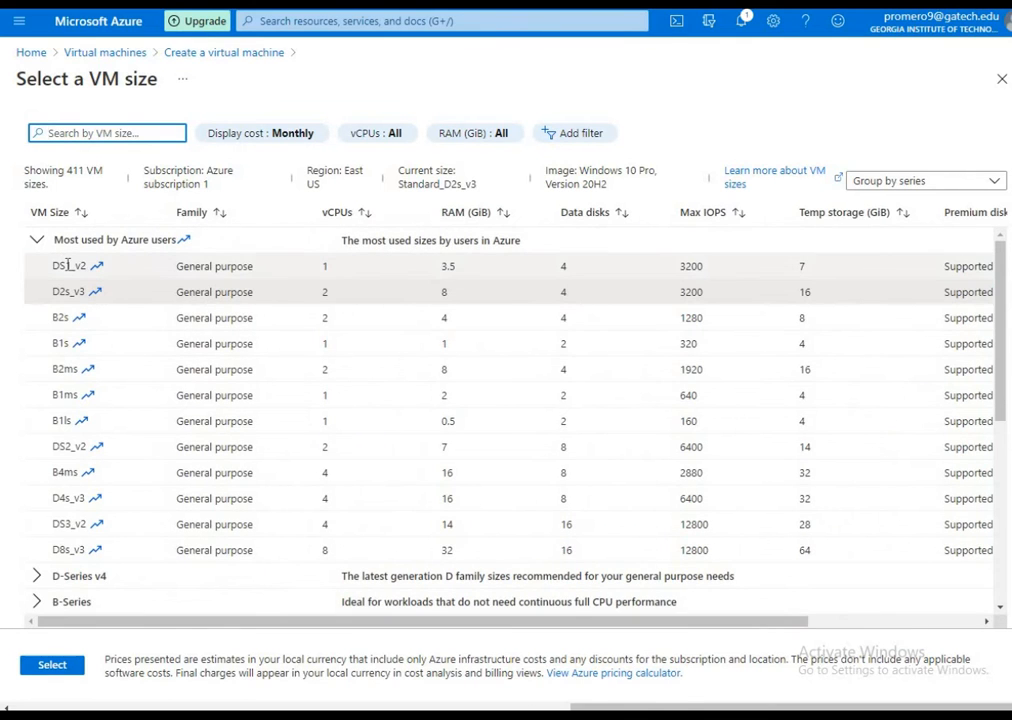
click(55, 666)
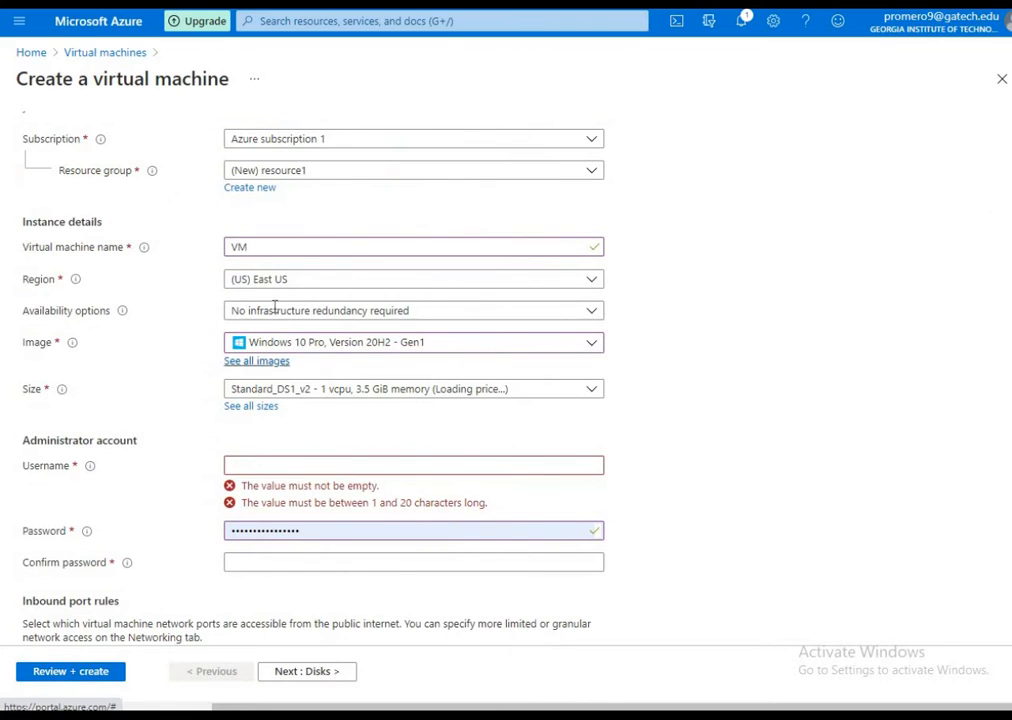
Enter the administrator account's username for the virtual machine
scroll(273, 309, down, 2)
click(274, 302)
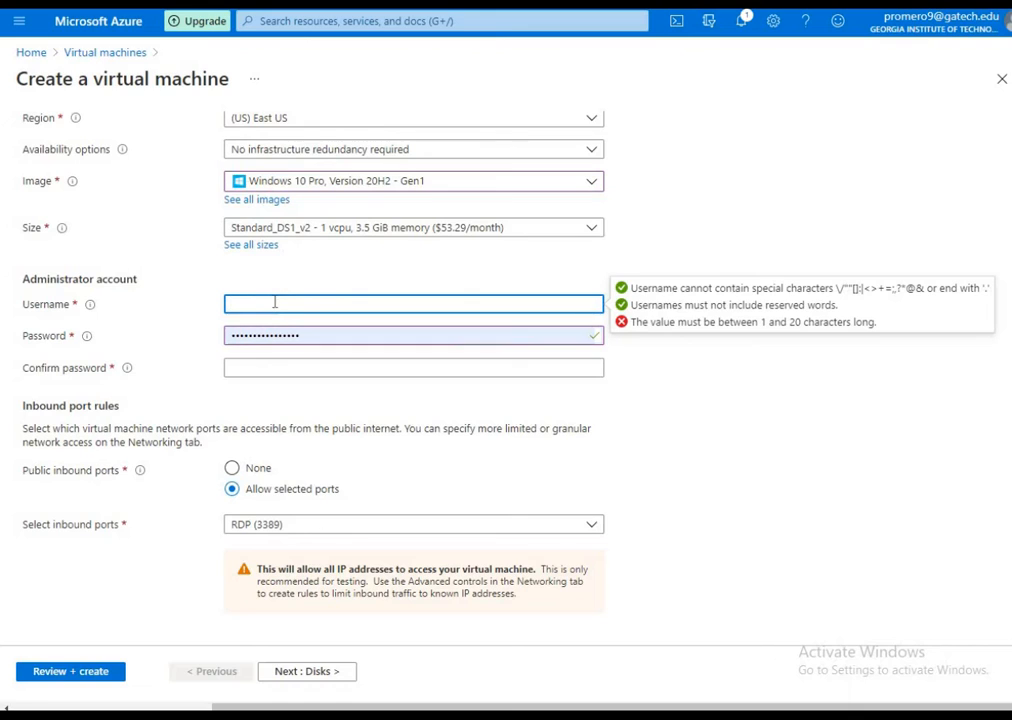
text(promero9)
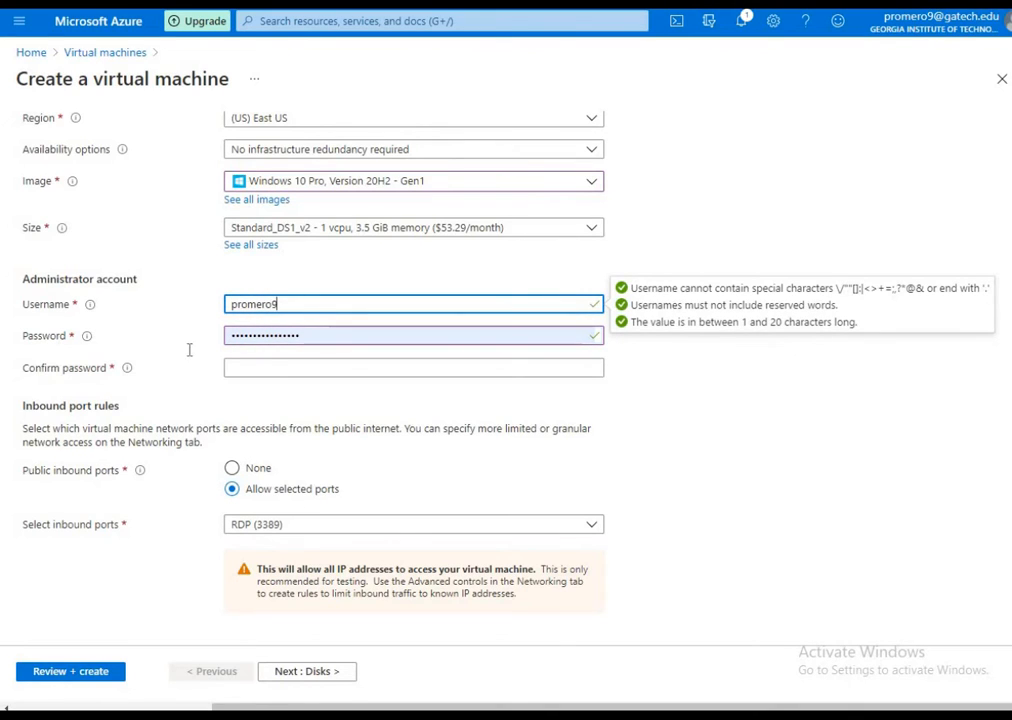
Fill in the password confirmation for the administrator account so that it matches the account password
key(Tab)
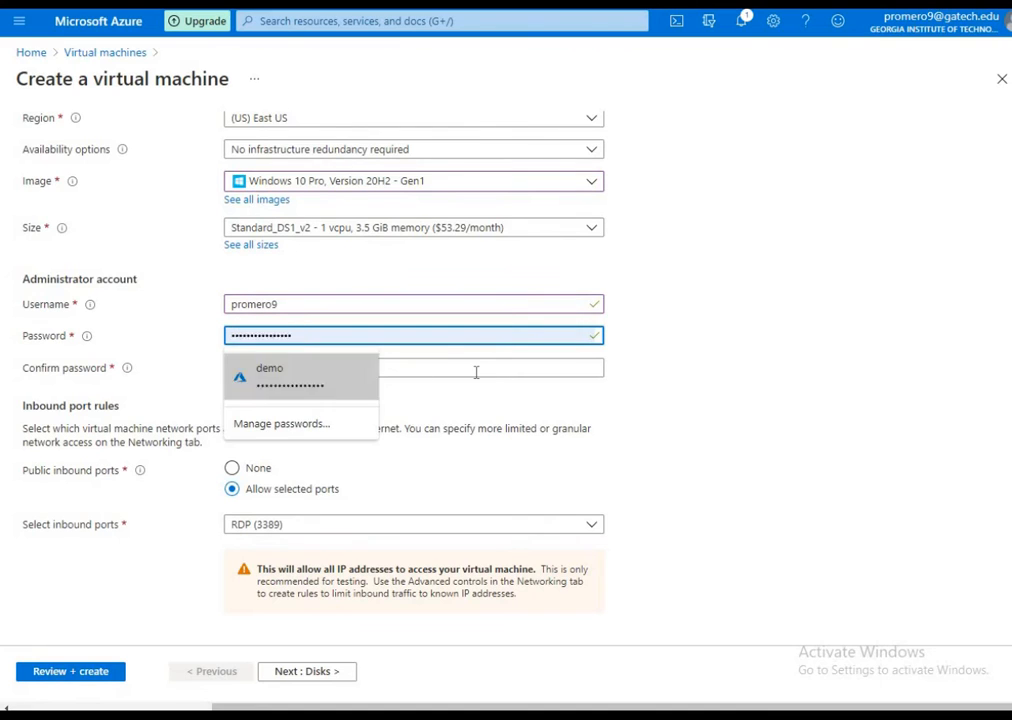
key(Tab)
text(************)
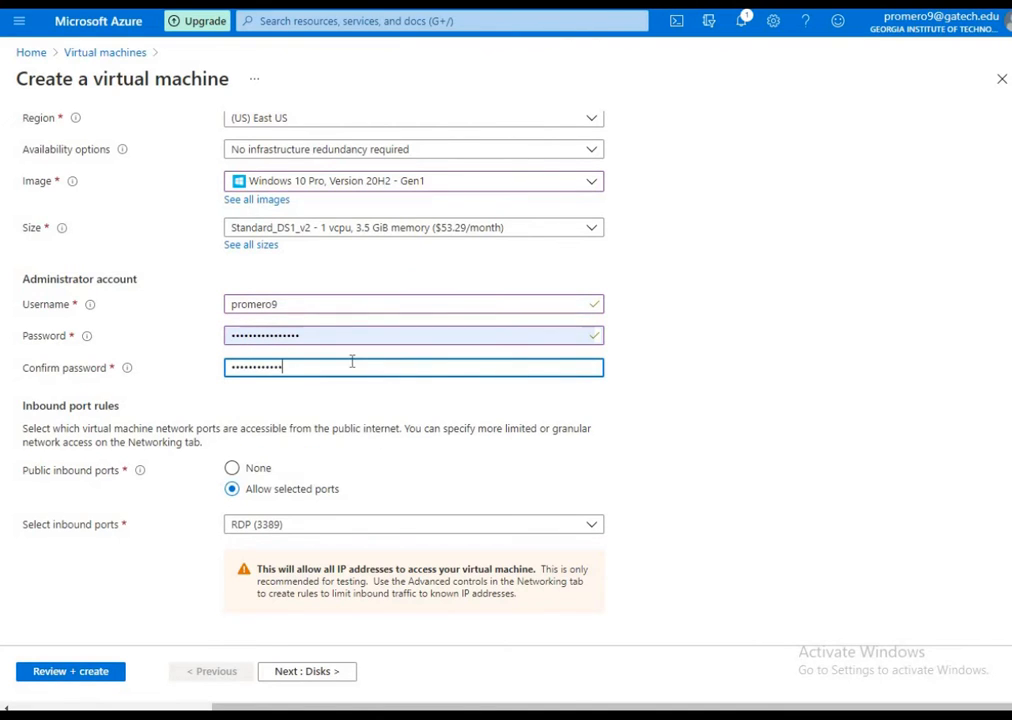
key(ctrl+a)
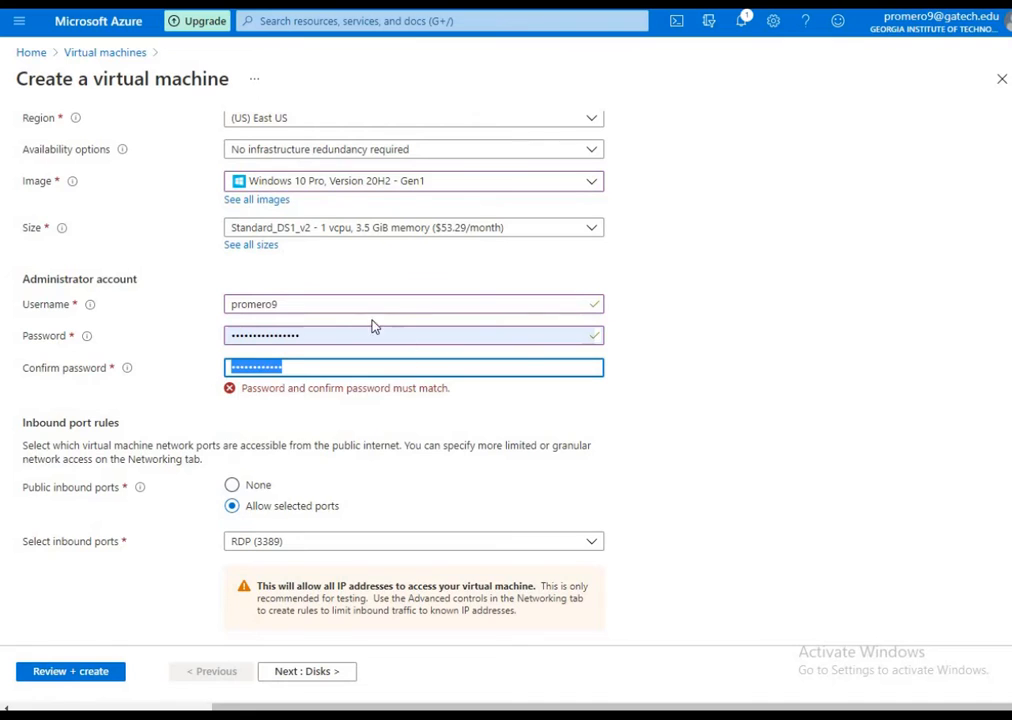
key(BackSpace)
key(shift+Tab)
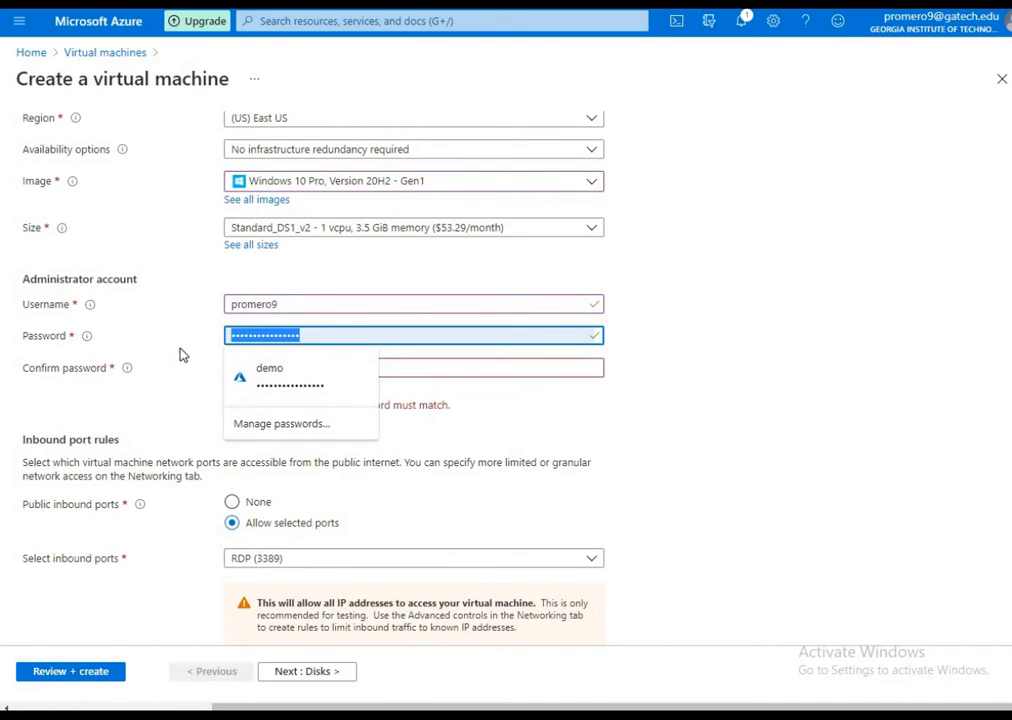
key(Tab)
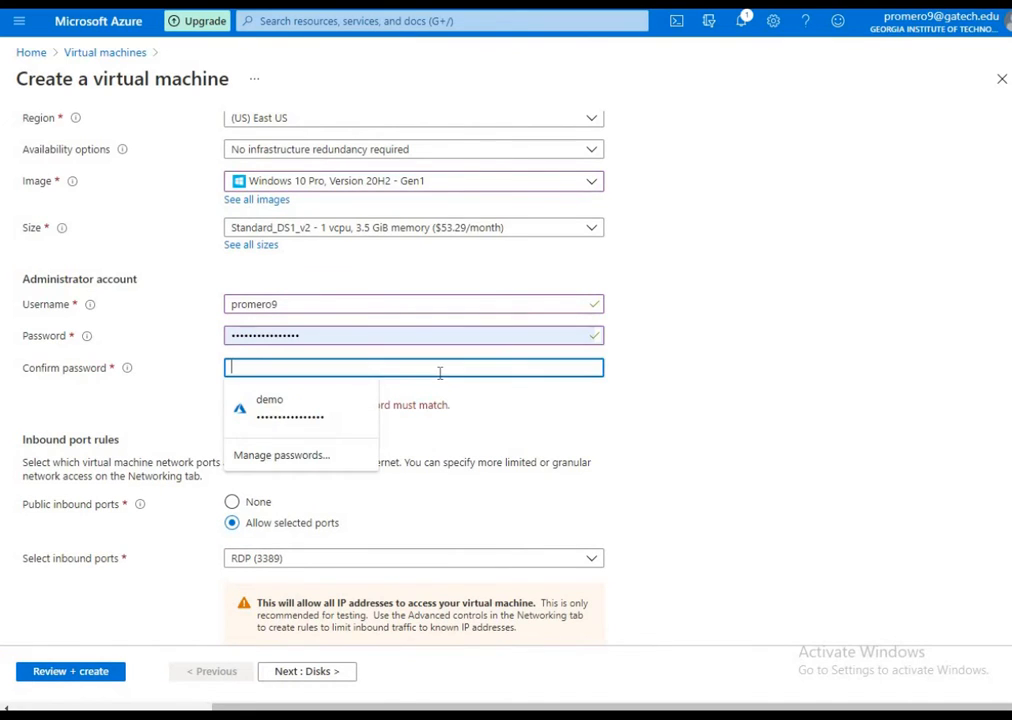
key(ctrl+v)
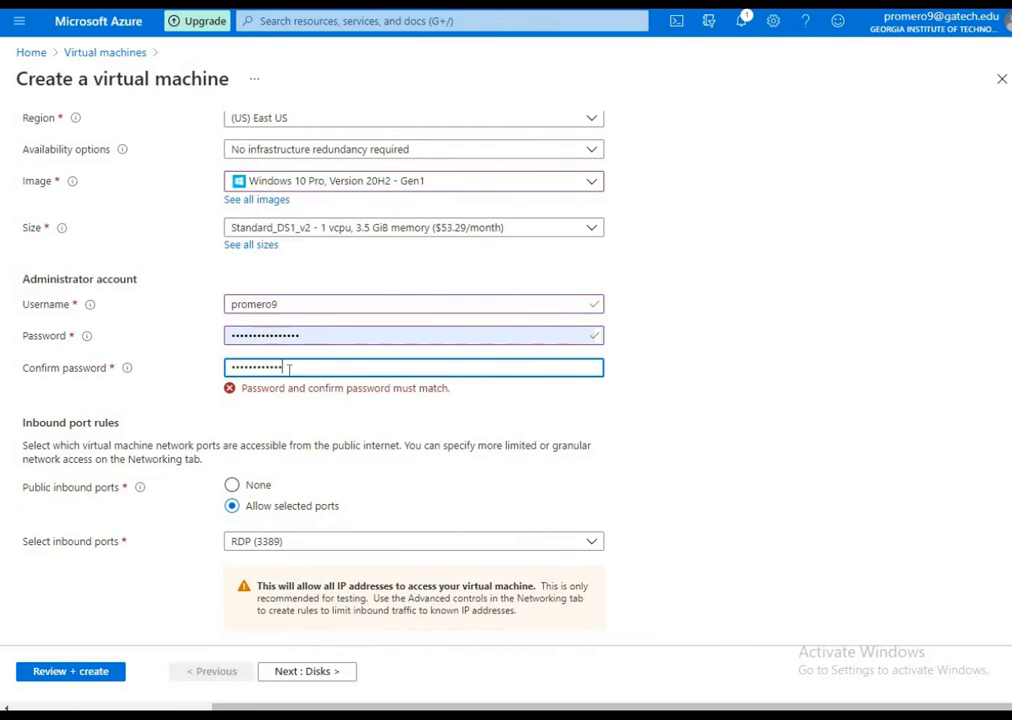
double_click(287, 366)
key(BackSpace)
key(ctrl+v)
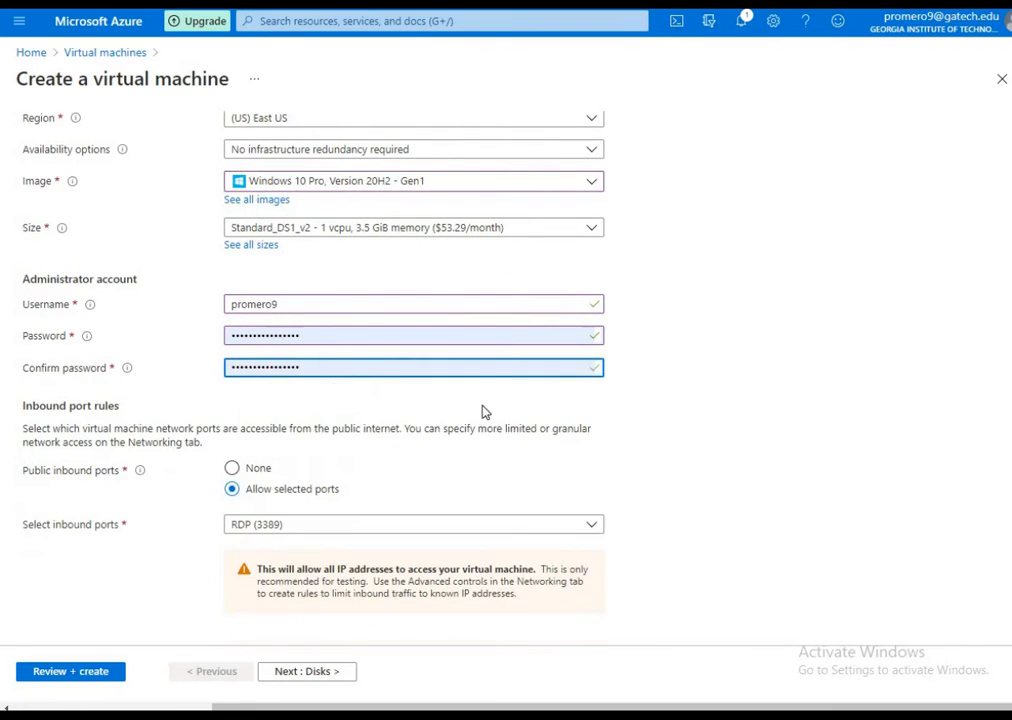
Proceed to the disk options, compare the OS disk types, and set the virtual machine's OS disk to Standard SSD
scroll(486, 413, down, 2)
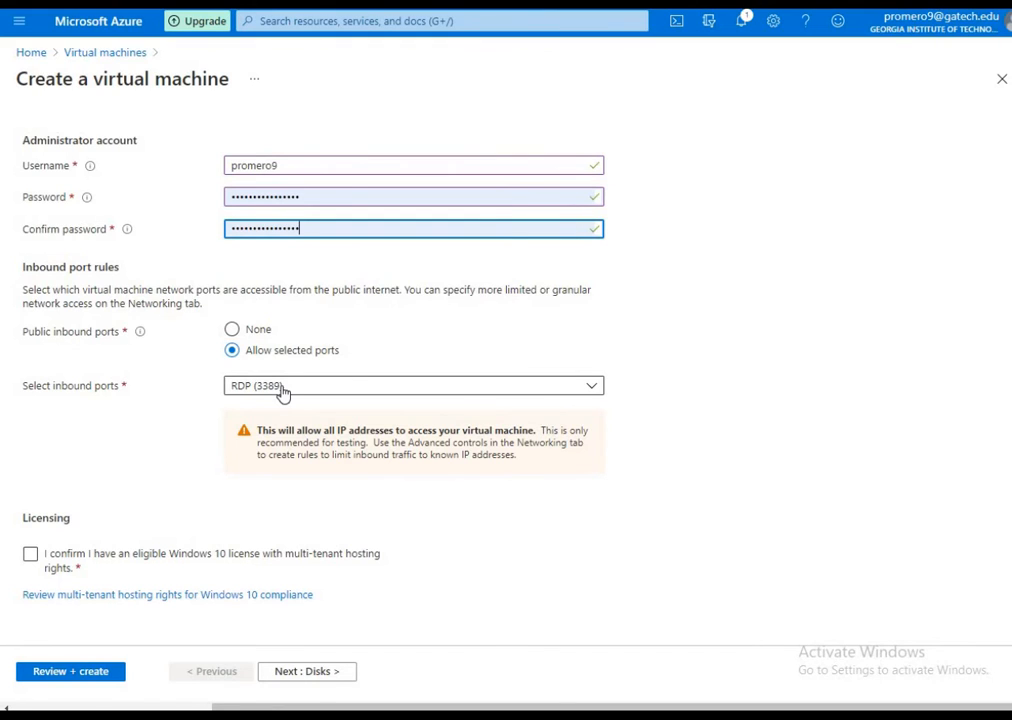
click(312, 673)
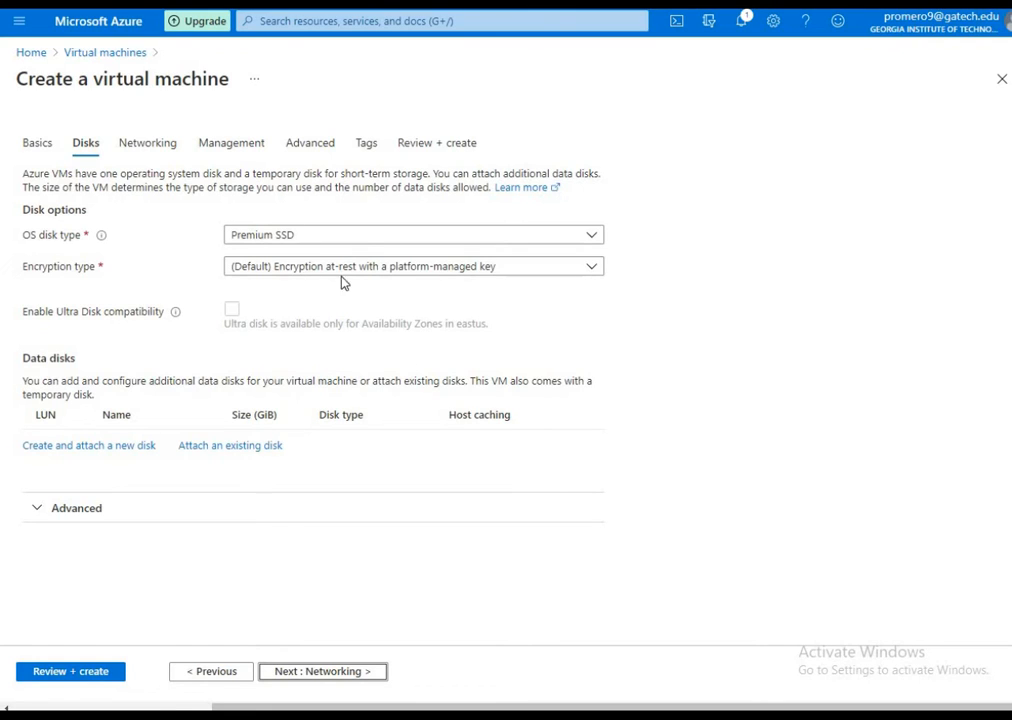
click(369, 240)
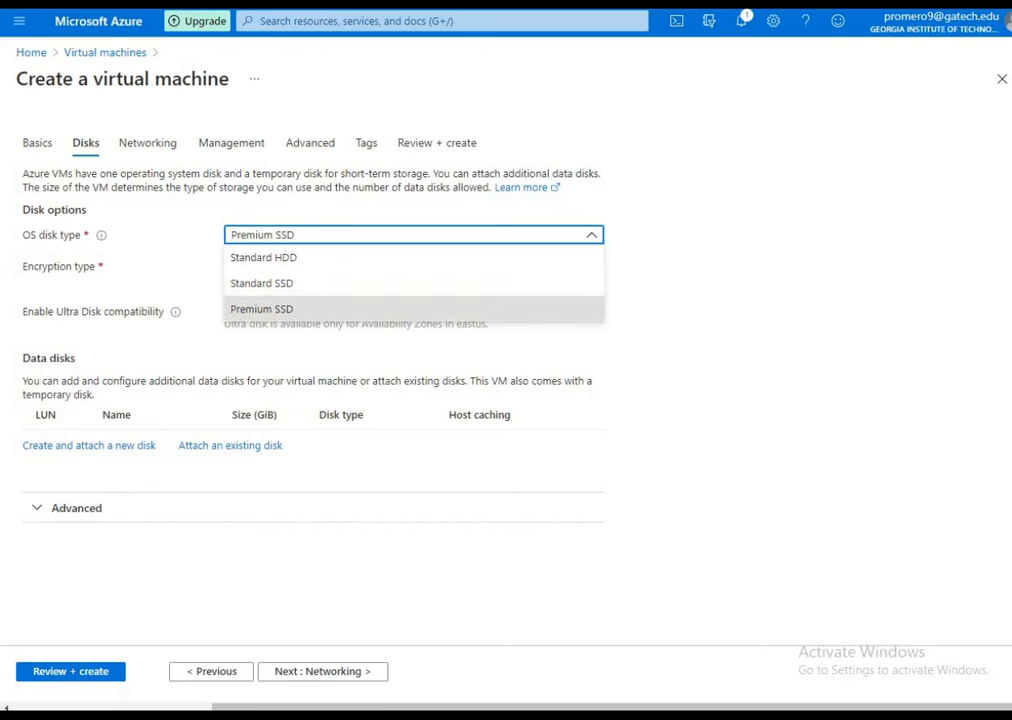
click(690, 420)
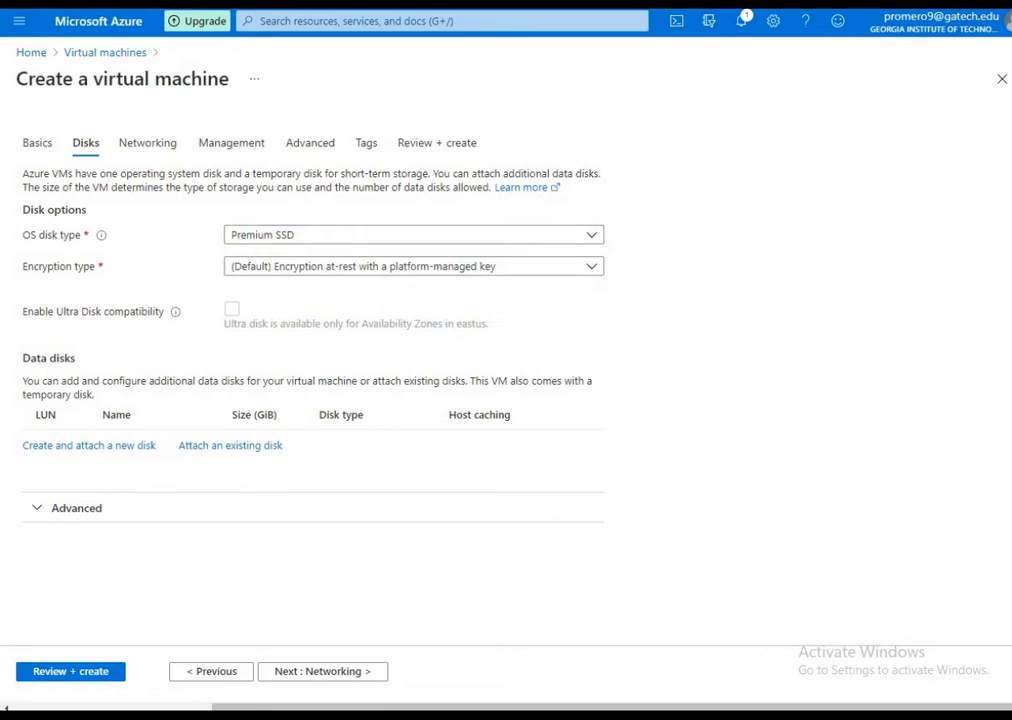
click(396, 242)
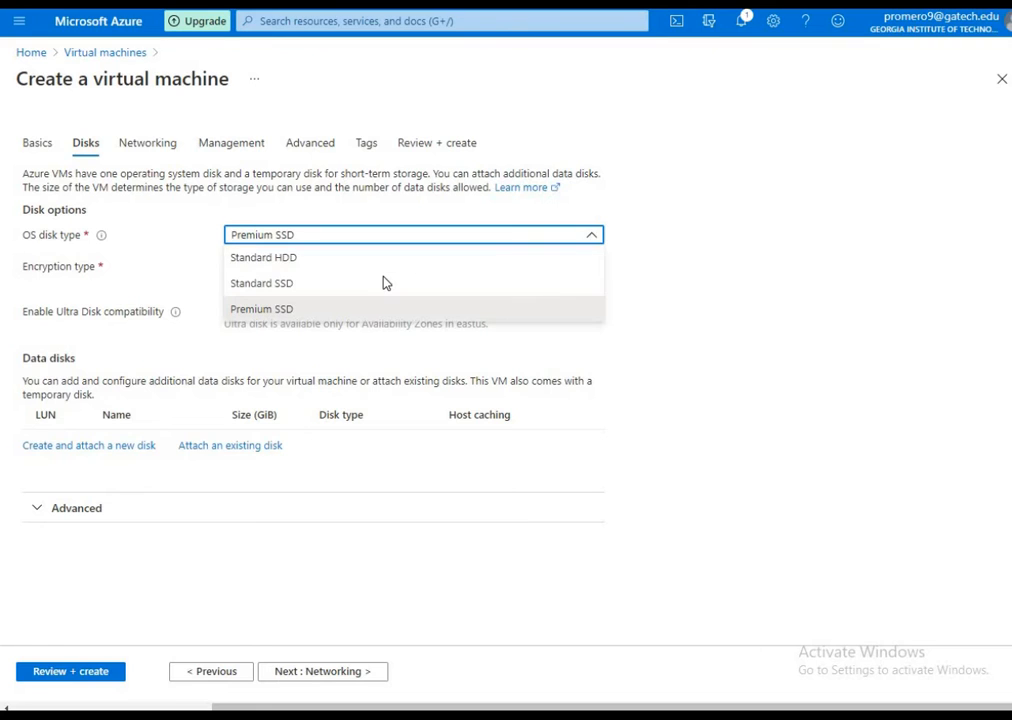
click(384, 282)
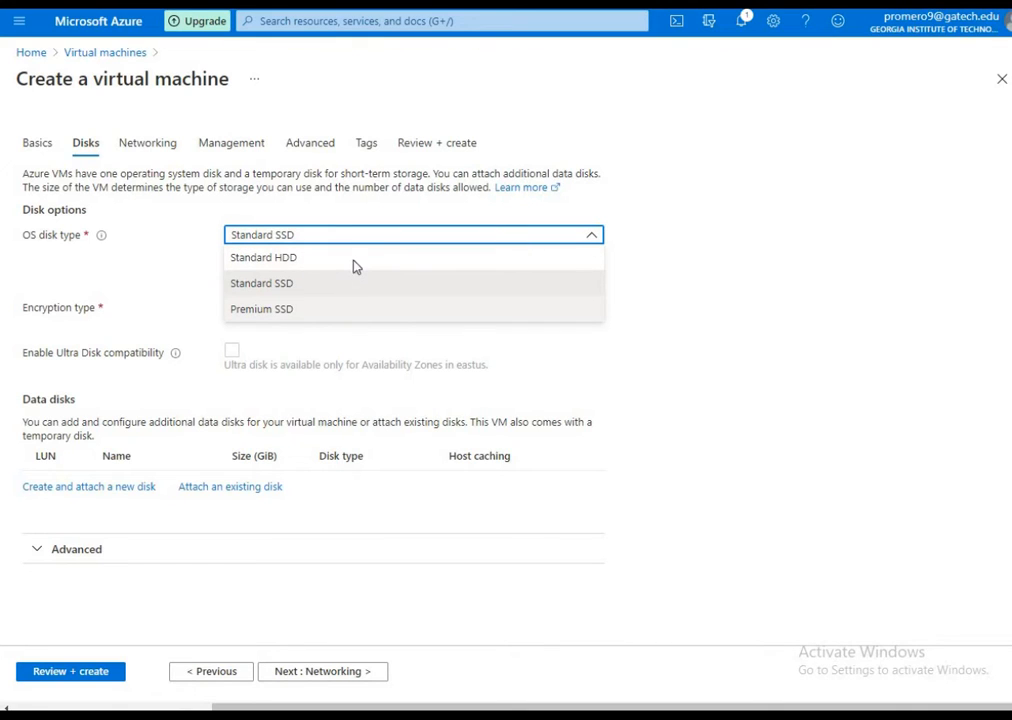
click(355, 266)
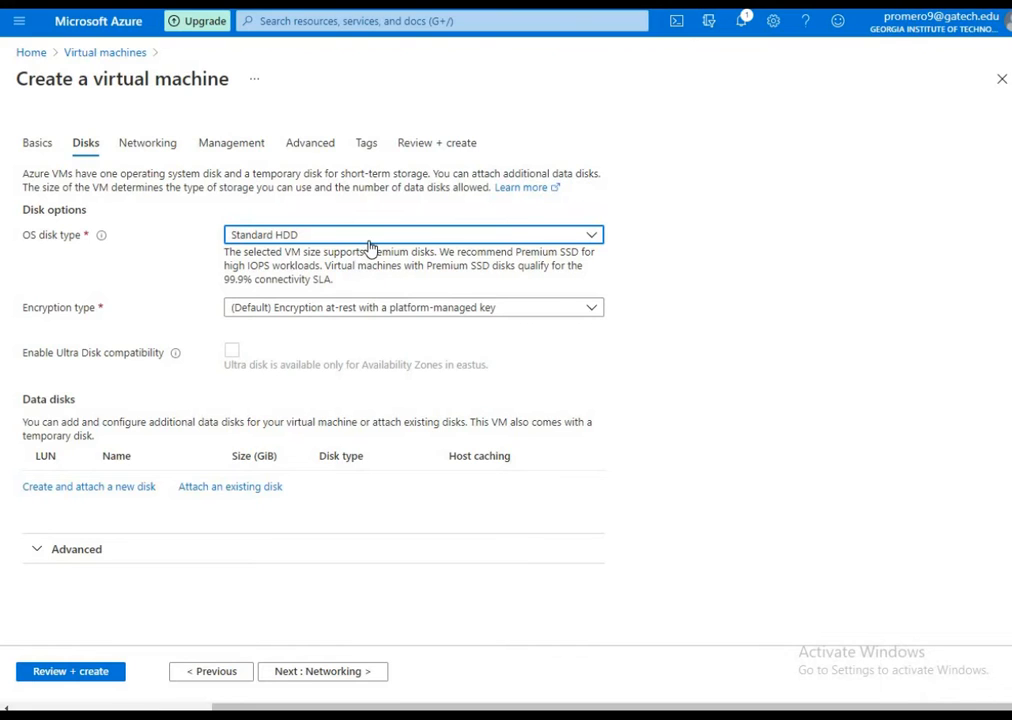
click(370, 245)
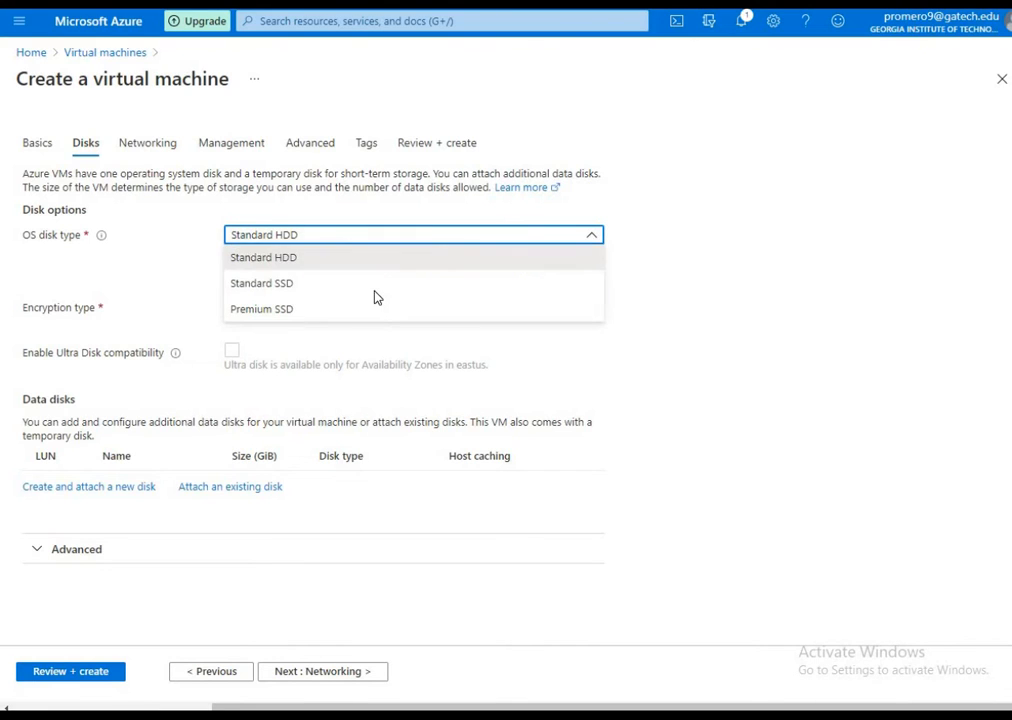
click(376, 294)
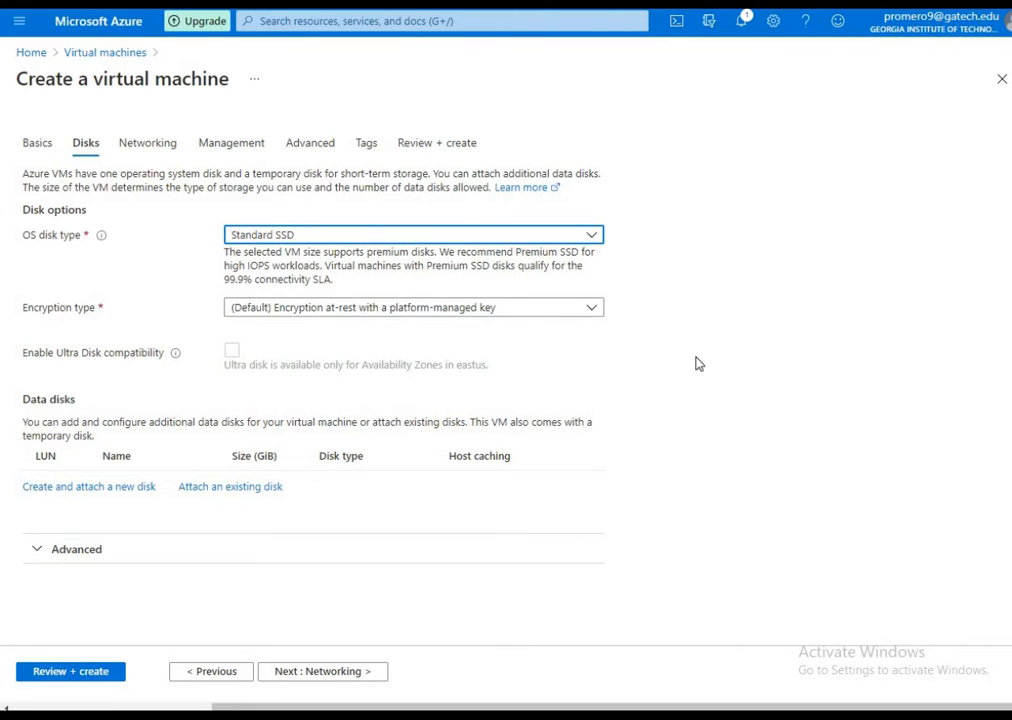
Look through the virtual machine's networking, management, advanced and tag settings, keeping the defaults, and run the final validation
click(320, 678)
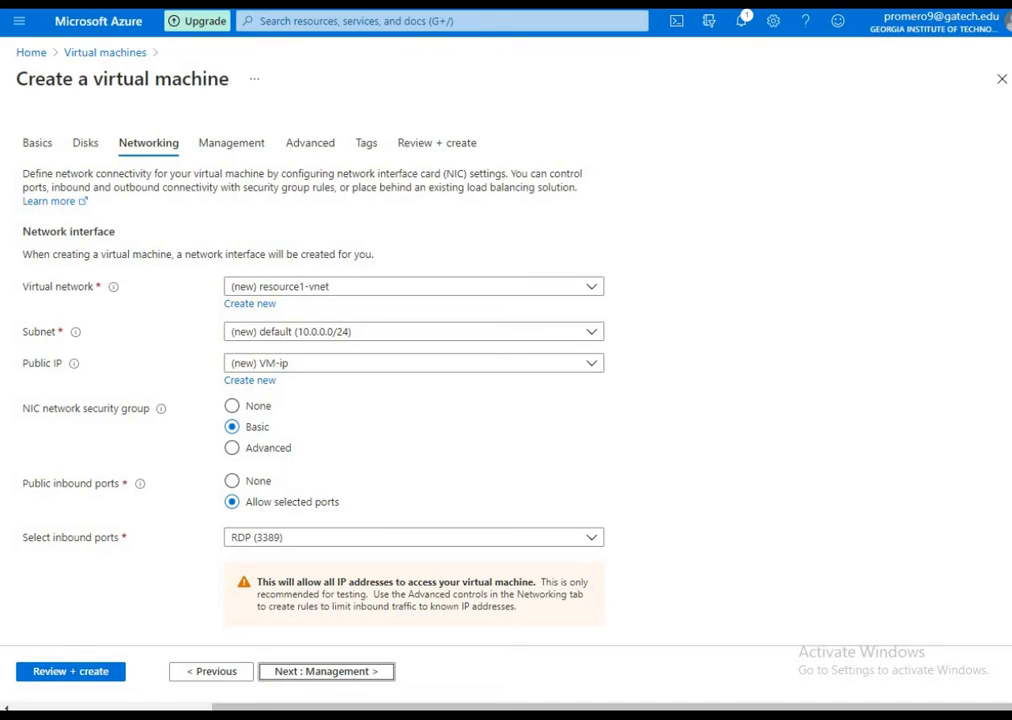
scroll(280, 532, down, 3)
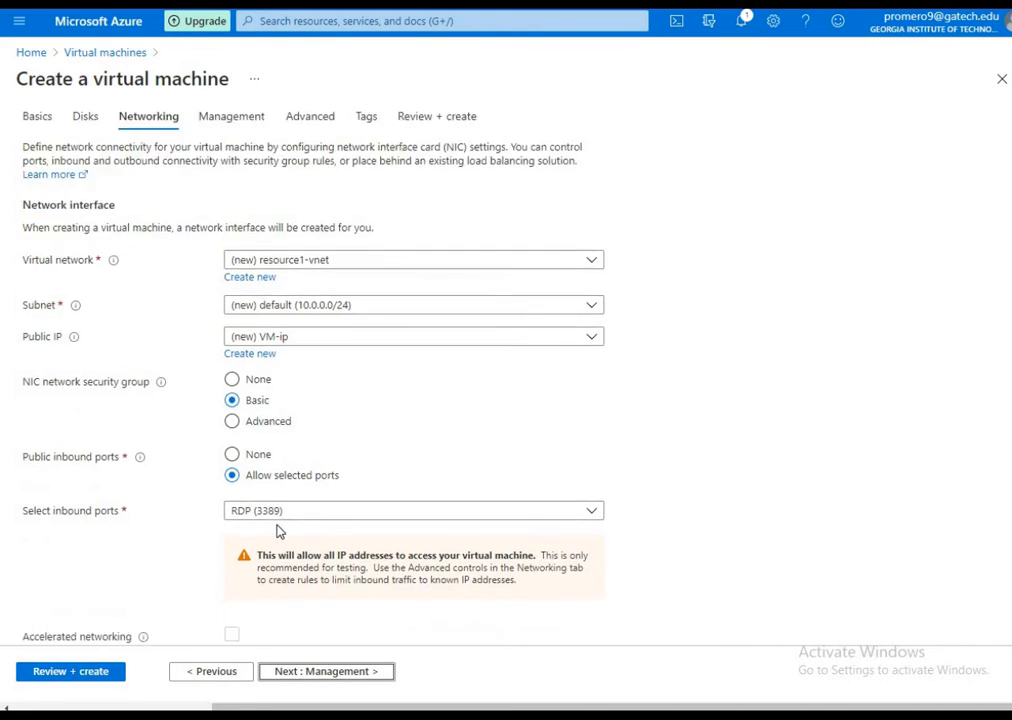
scroll(280, 532, up, 3)
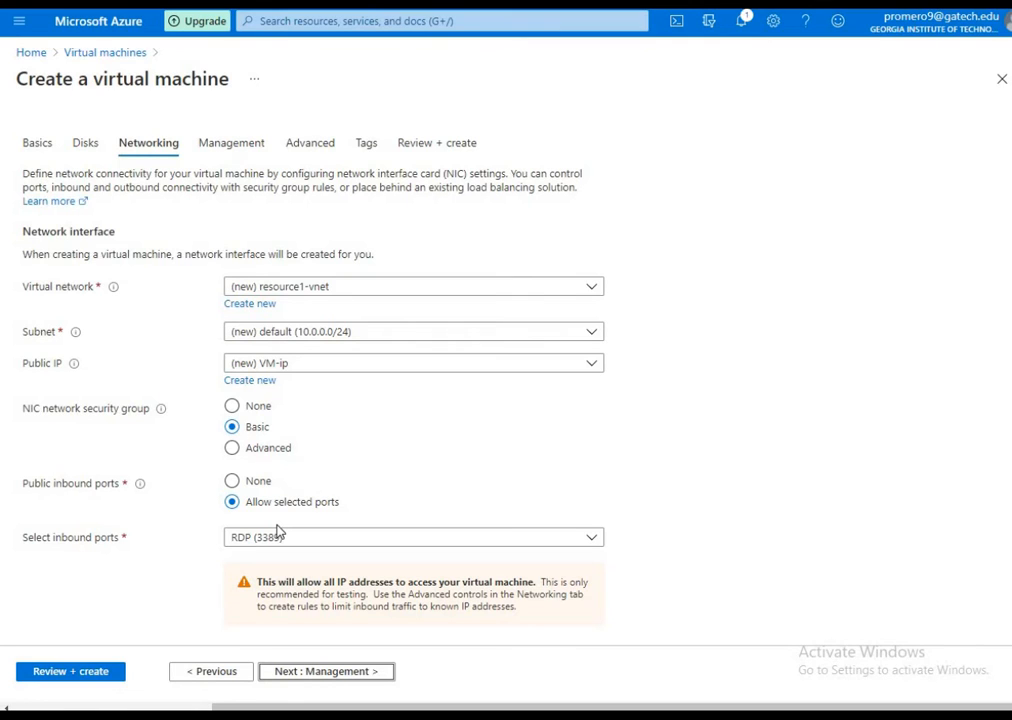
click(321, 668)
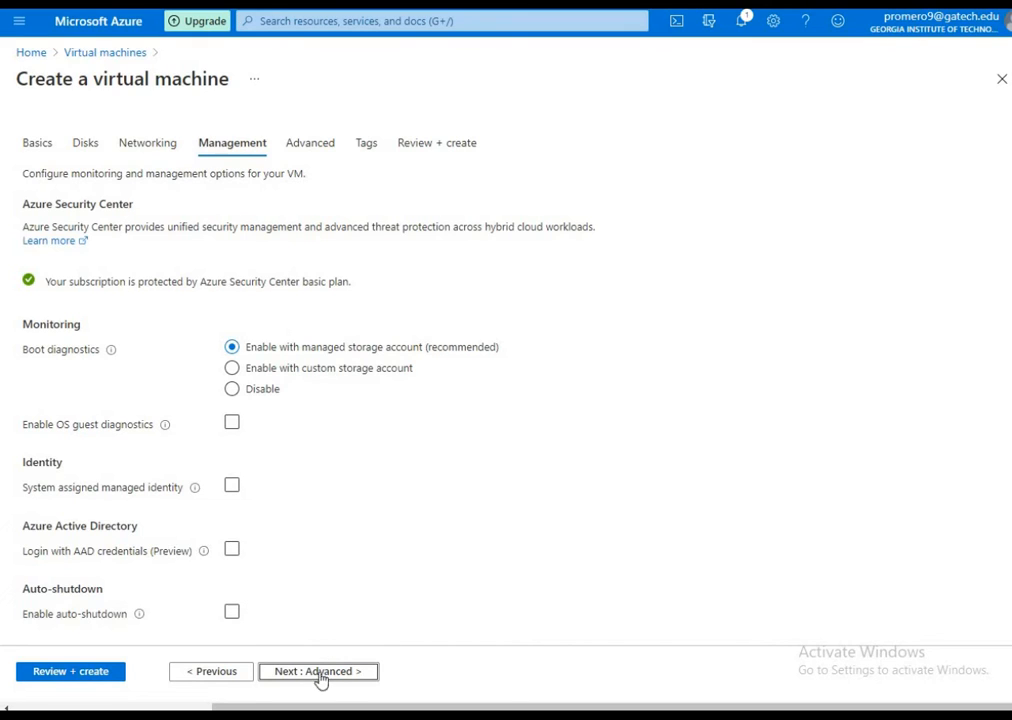
click(336, 676)
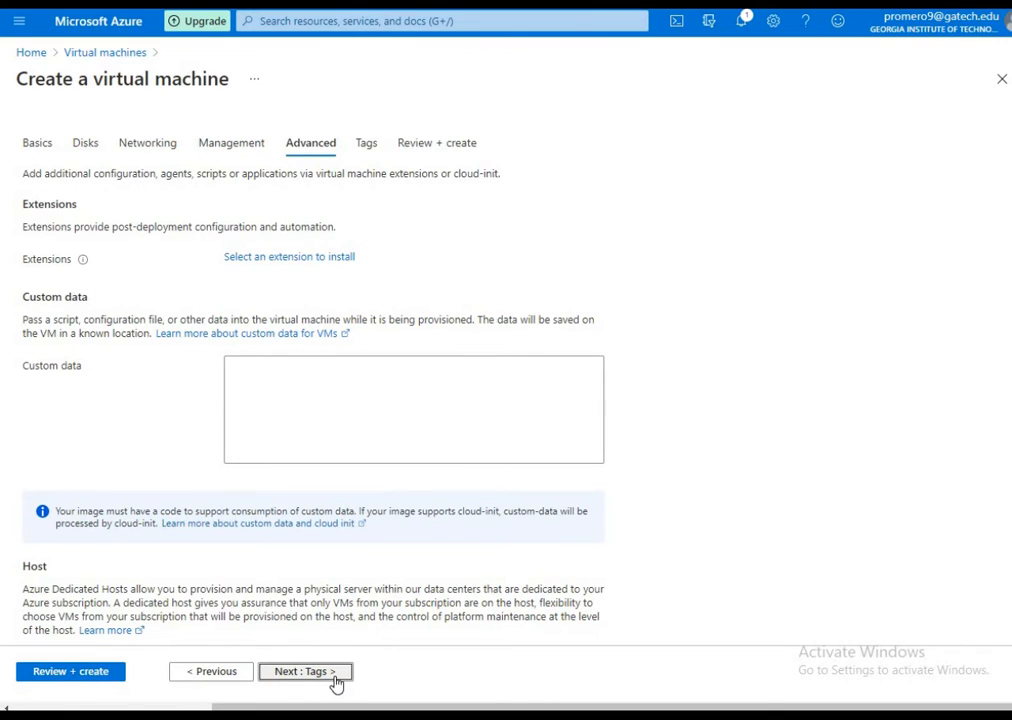
click(366, 143)
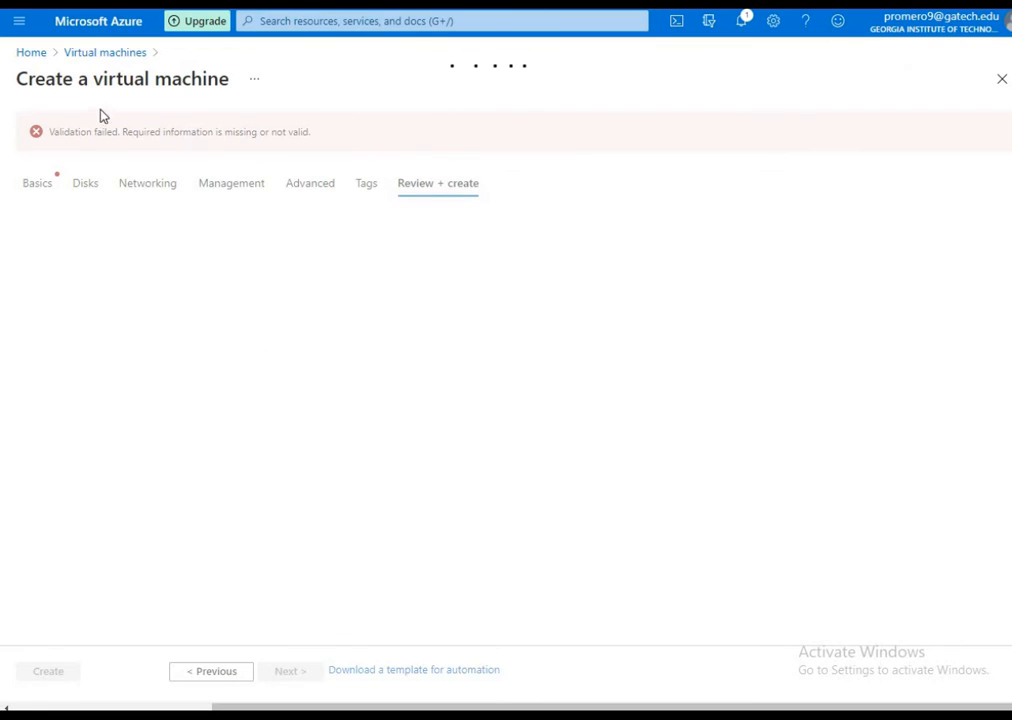
Return to the basic settings and confirm having an eligible Windows 10 license with multi-tenant hosting rights
click(50, 188)
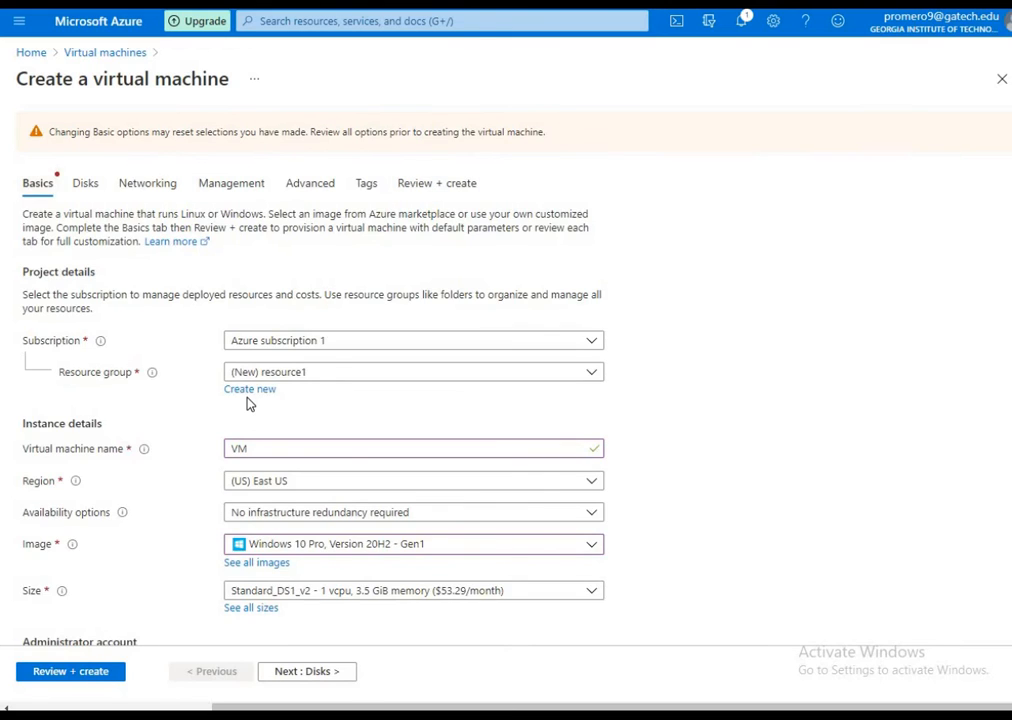
scroll(250, 405, down, 5)
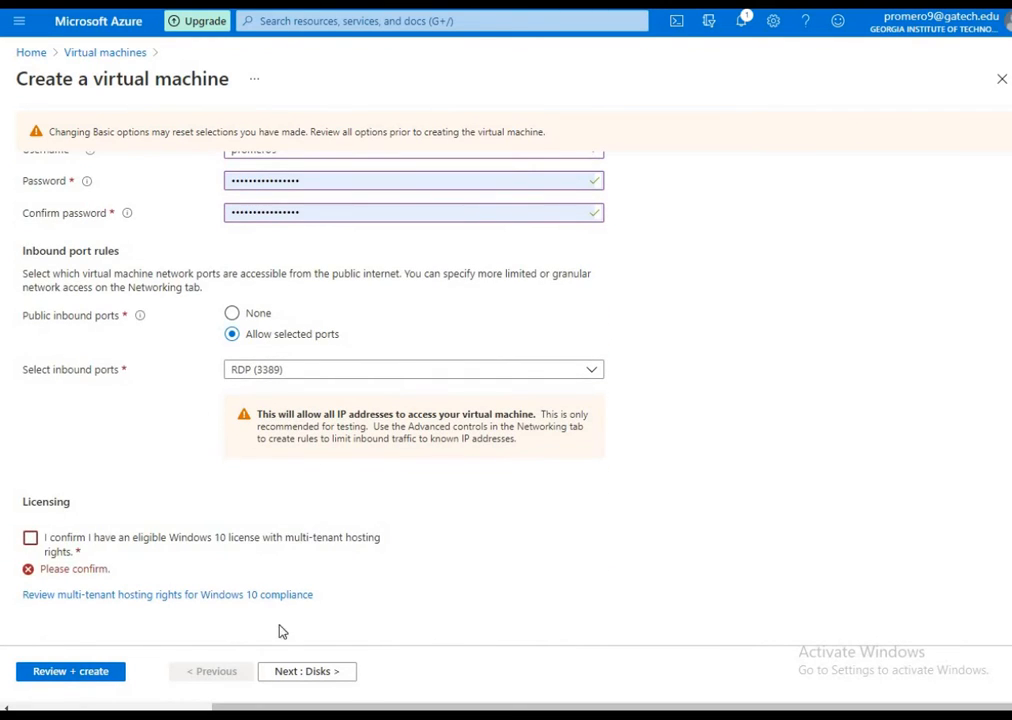
click(324, 547)
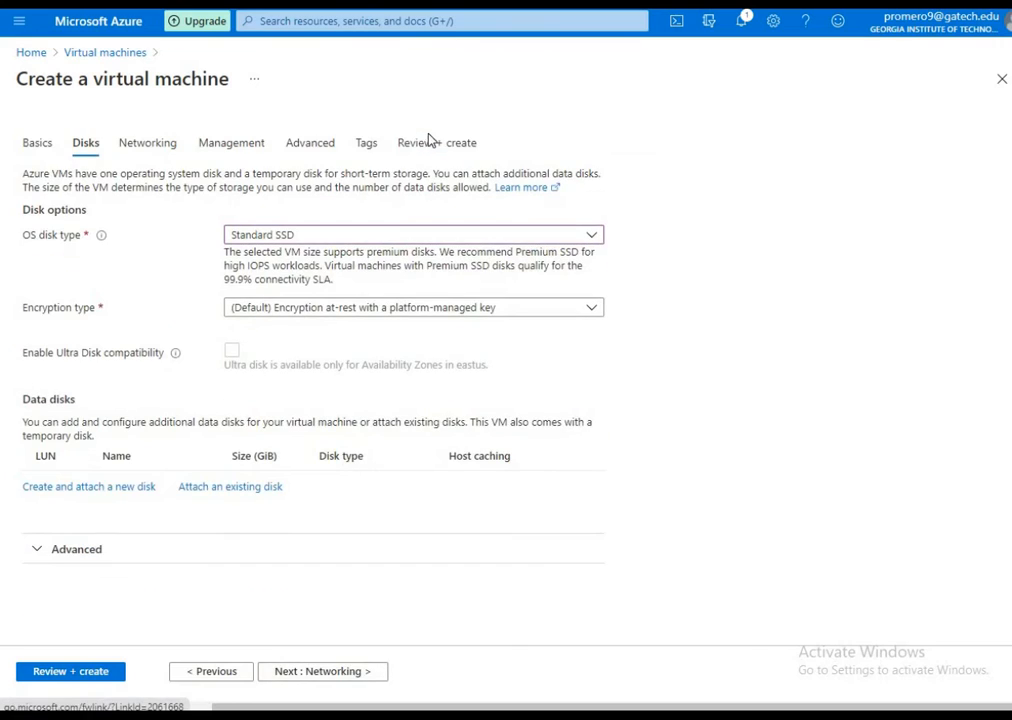
Review the validated configuration to create the virtual machine, and open its resource once the deployment completes
click(429, 142)
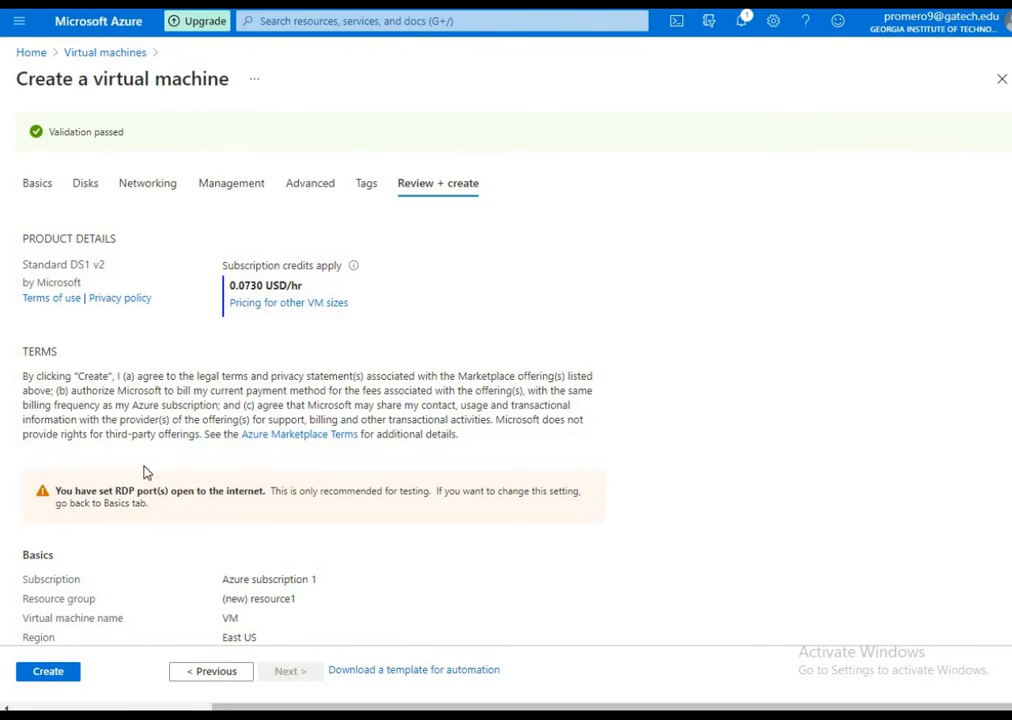
scroll(147, 472, down, 5)
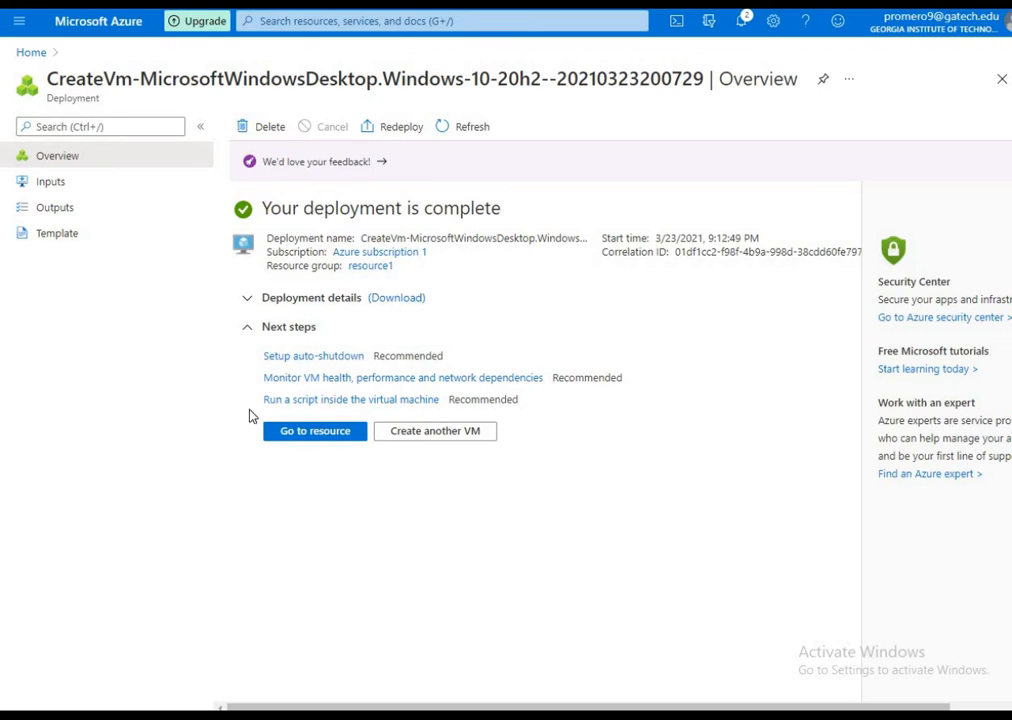
click(290, 431)
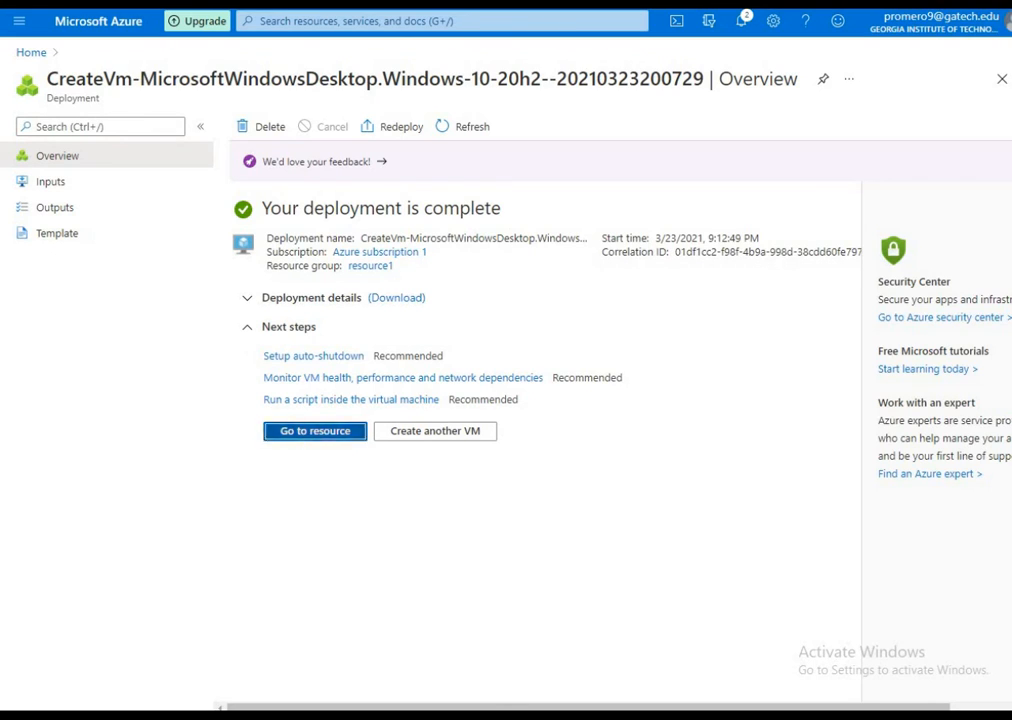